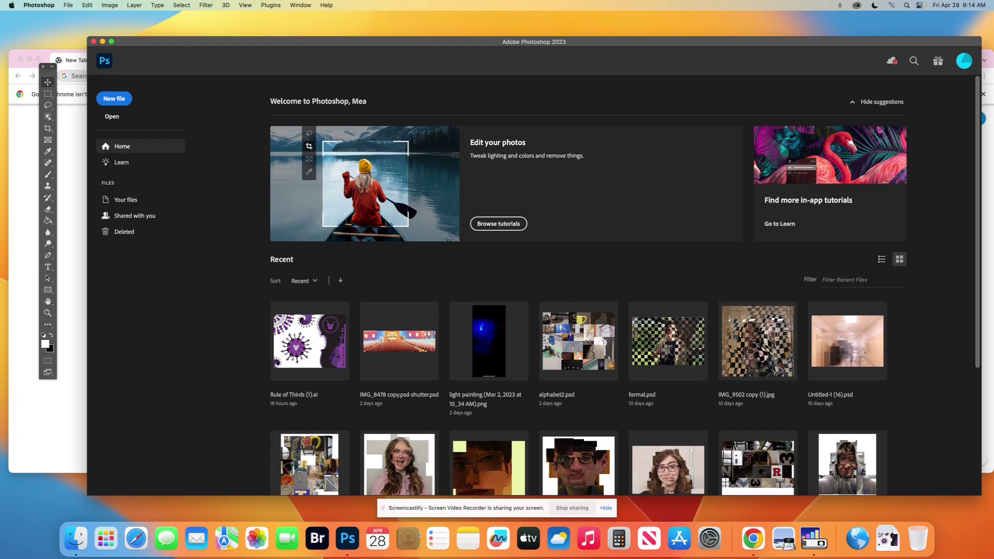
# Step: Open File > Scripts > Load Files into Stack to bring up the Load Layers dialog
pyautogui.click(69, 6)
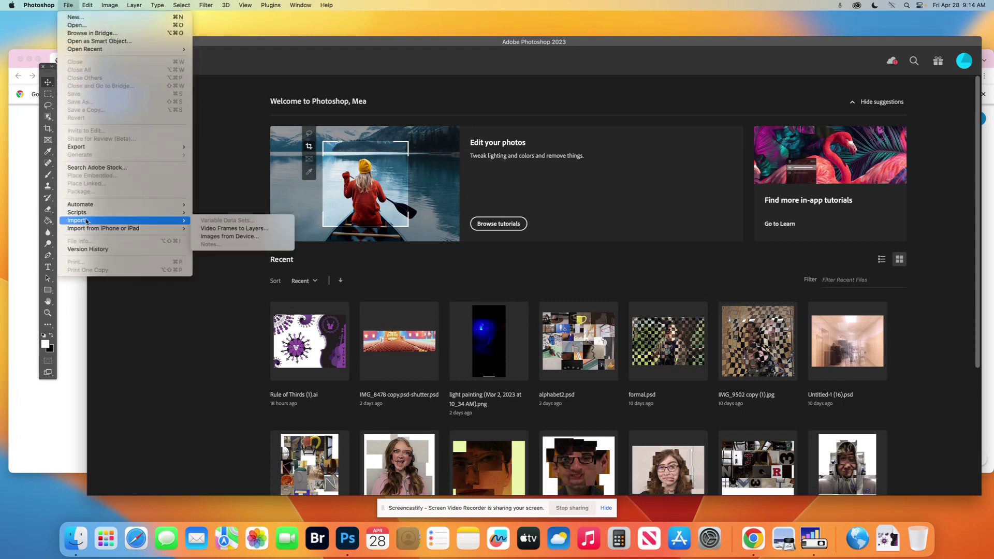
pyautogui.moveTo(86, 213)
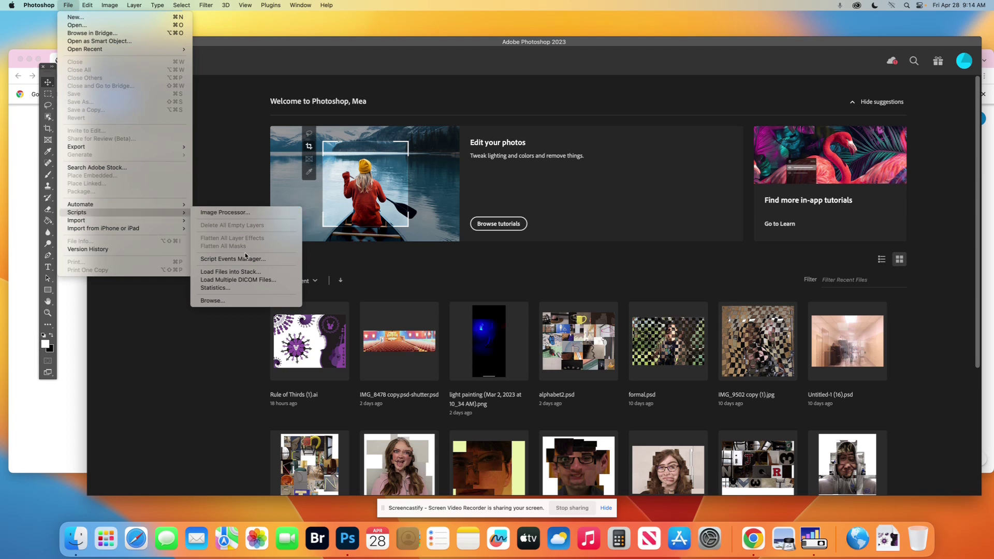
pyautogui.click(247, 274)
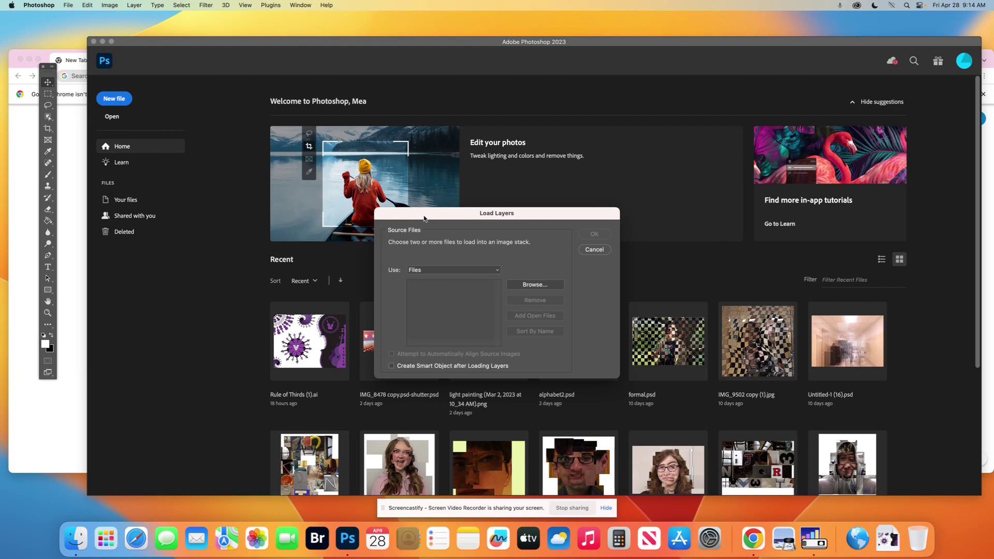
# Step: Browse from Load Layers to the student's Hockney environment folder on sjc-fs1
pyautogui.moveTo(429, 217); pyautogui.dragTo(321, 172)
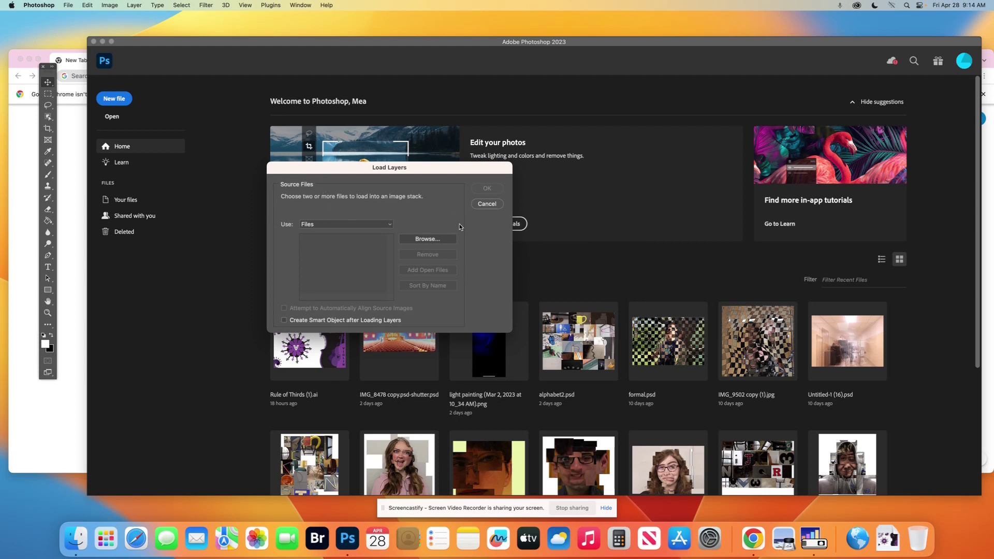
pyautogui.click(423, 242)
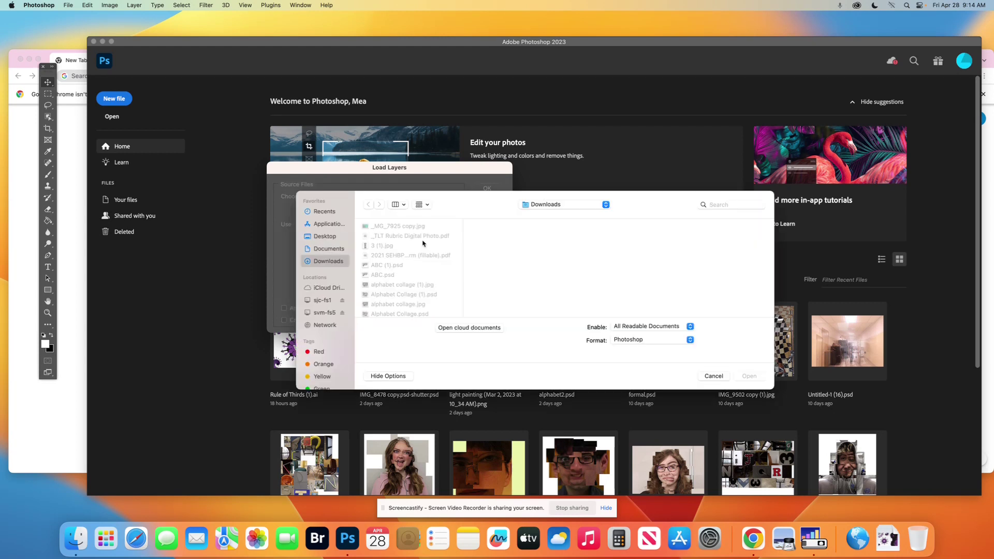
pyautogui.click(321, 300)
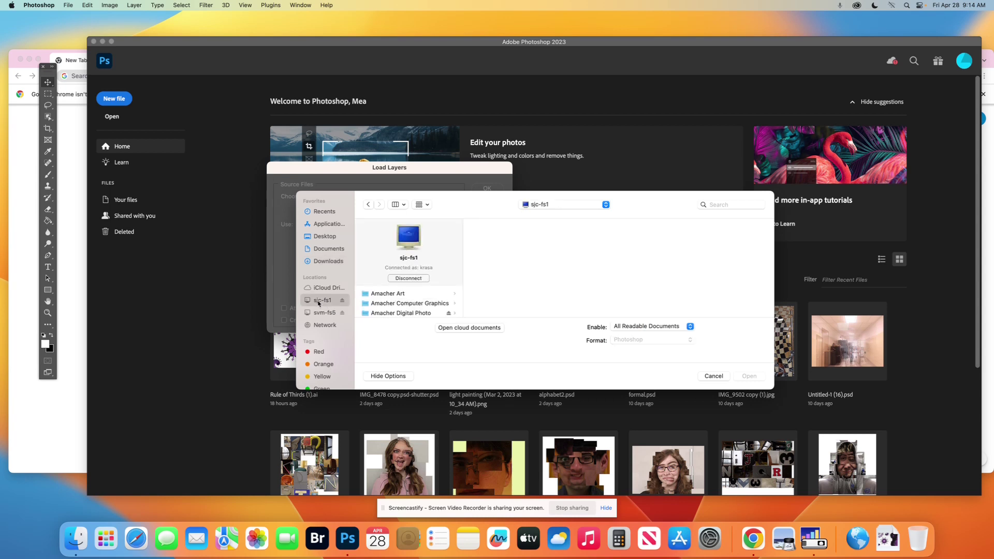
pyautogui.scroll(-2, 396, 301)
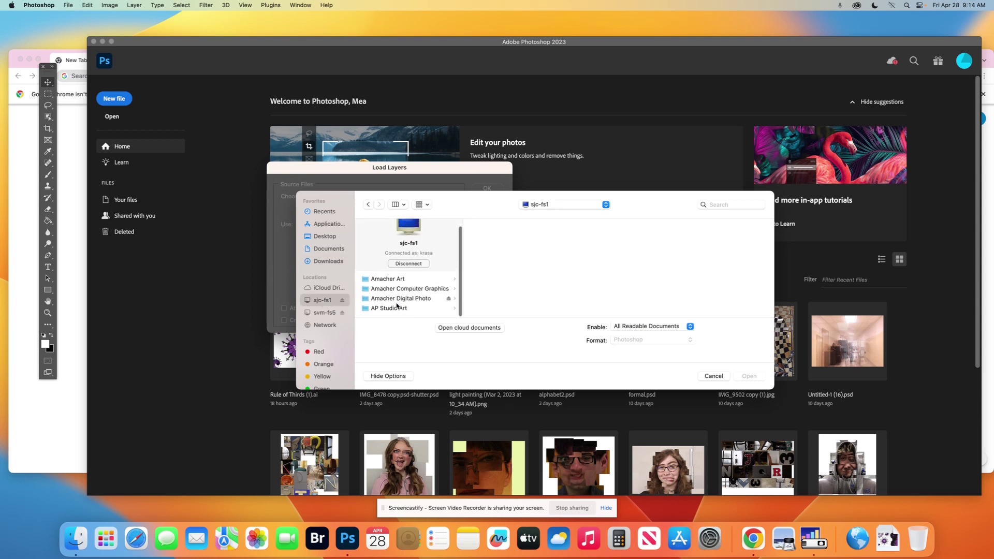
pyautogui.click(402, 301)
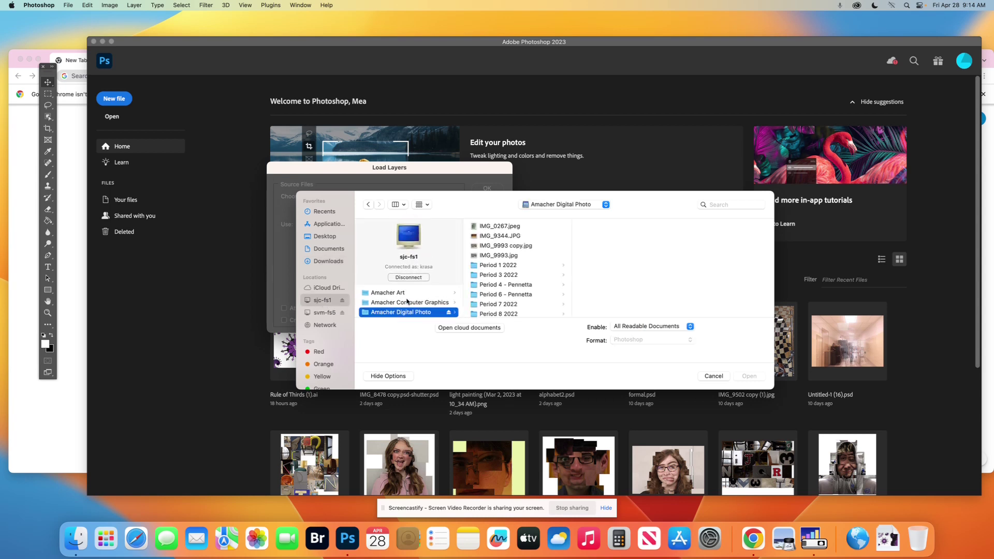
pyautogui.scroll(-1, 498, 304)
pyautogui.click(498, 303)
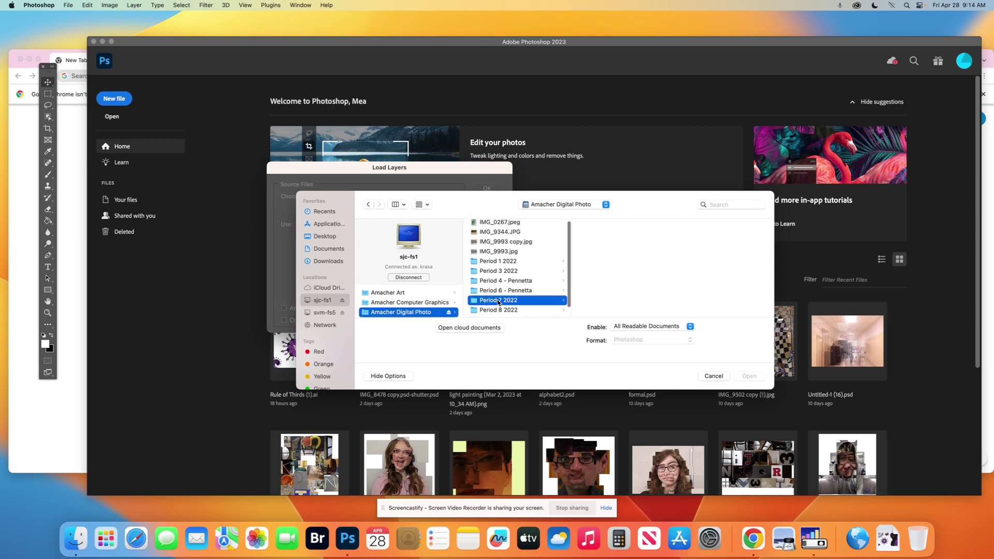
pyautogui.click(614, 228)
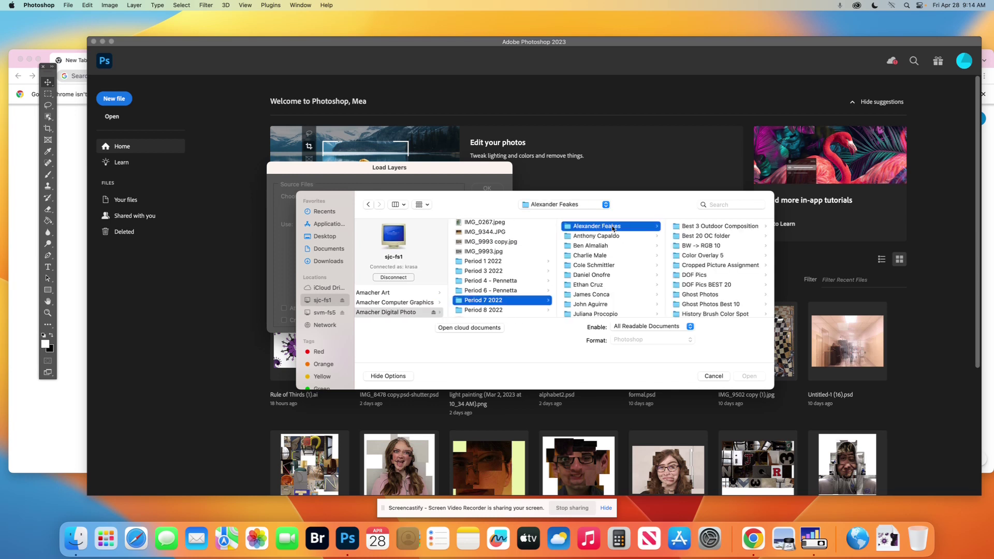
pyautogui.scroll(-3, 706, 280)
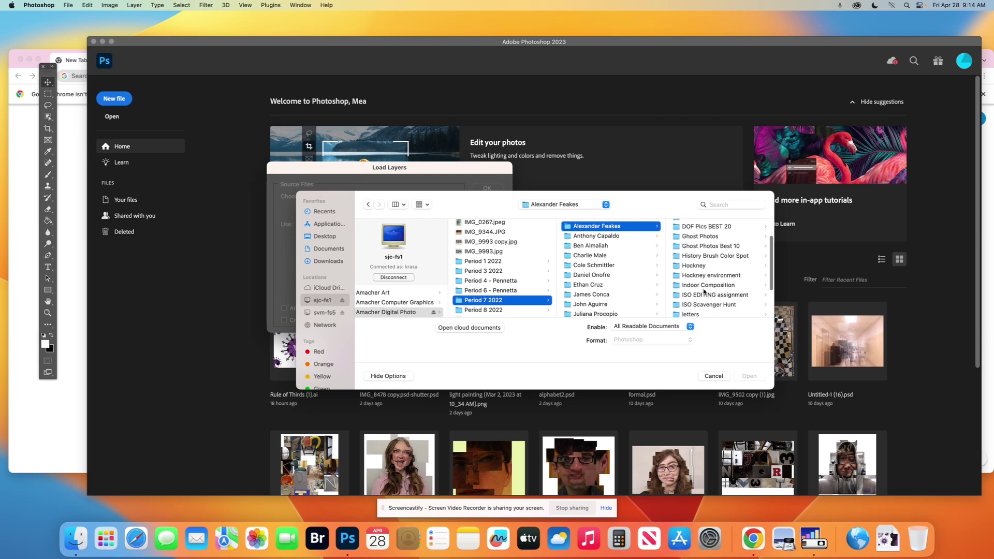
pyautogui.click(706, 276)
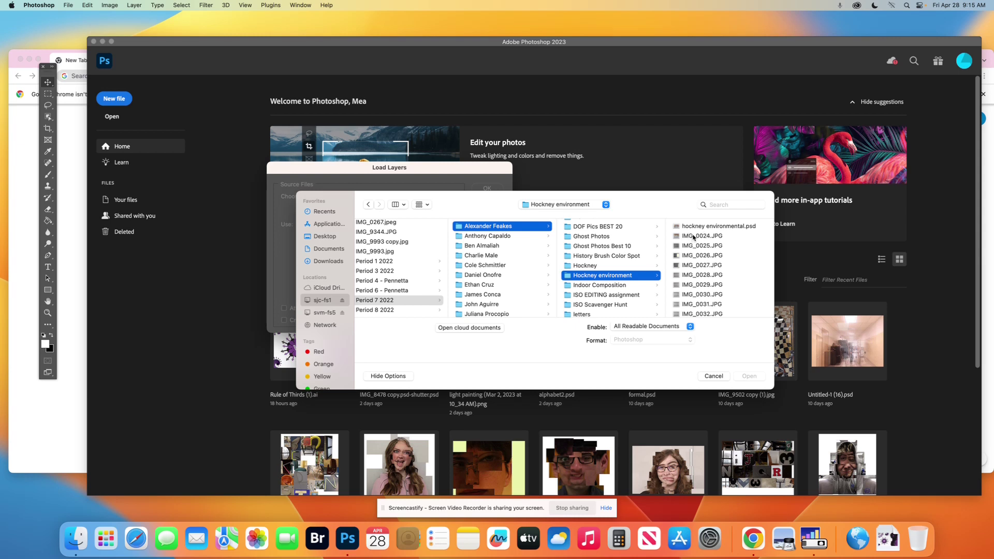
# Step: Select every image from IMG_0024.JPG on, add them to the list, and load them as layers
pyautogui.click(692, 238)
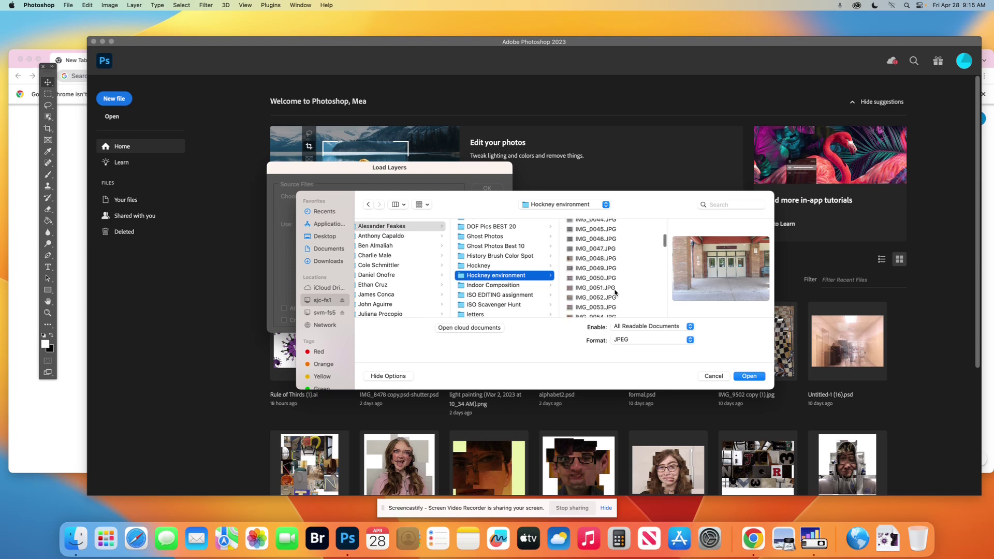
pyautogui.scroll(-15, 621, 280)
pyautogui.scroll(-15, 621, 280)
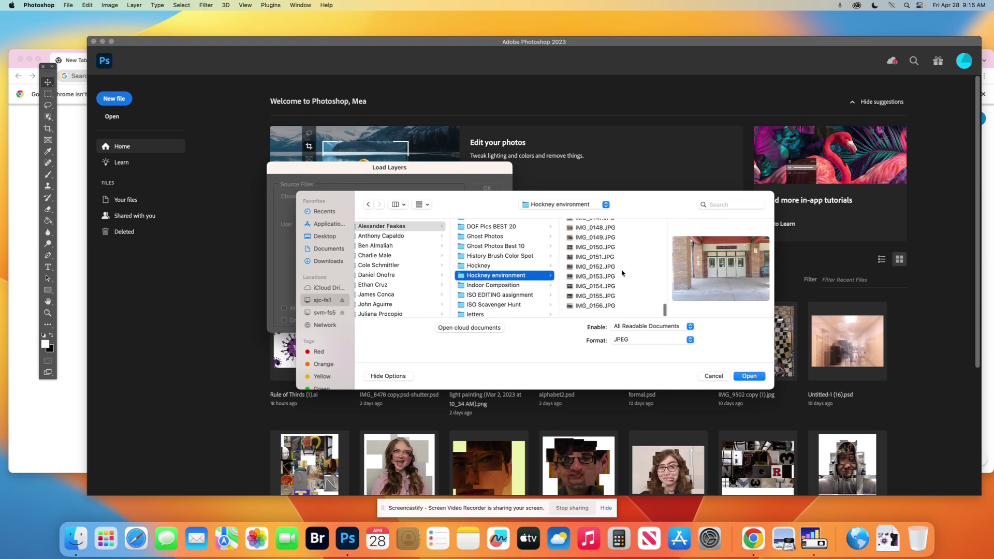
pyautogui.press('super+a')
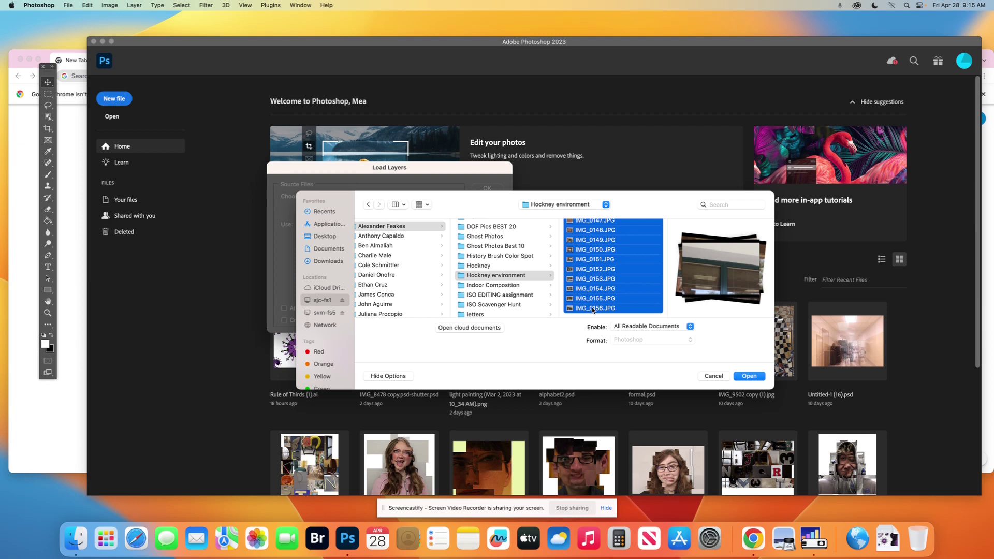
pyautogui.scroll(15, 593, 288)
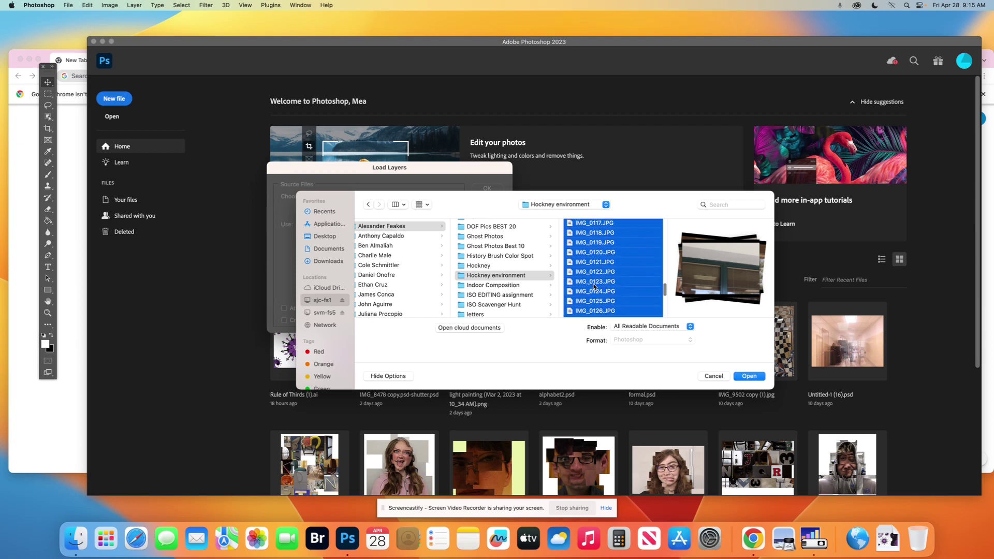
pyautogui.scroll(10, 594, 286)
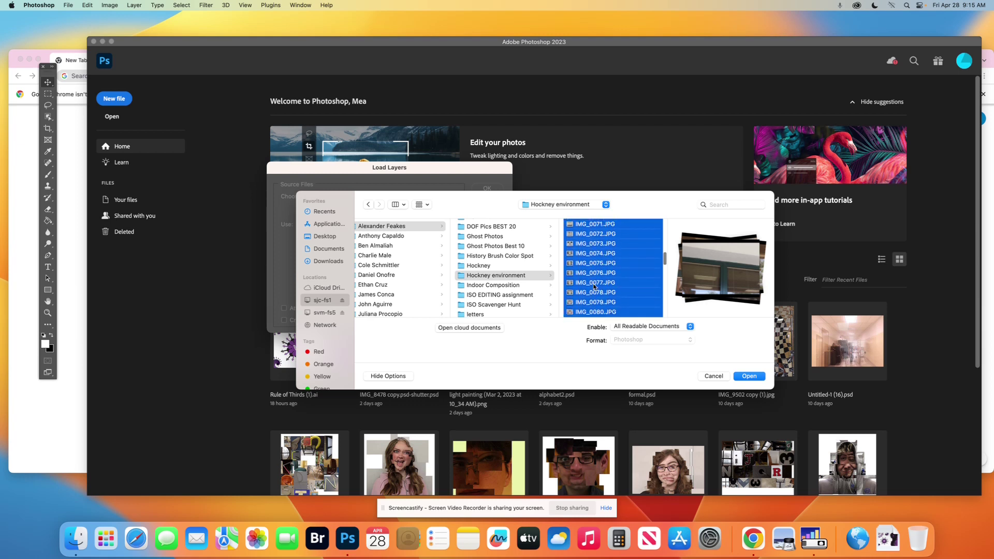
pyautogui.scroll(8, 595, 286)
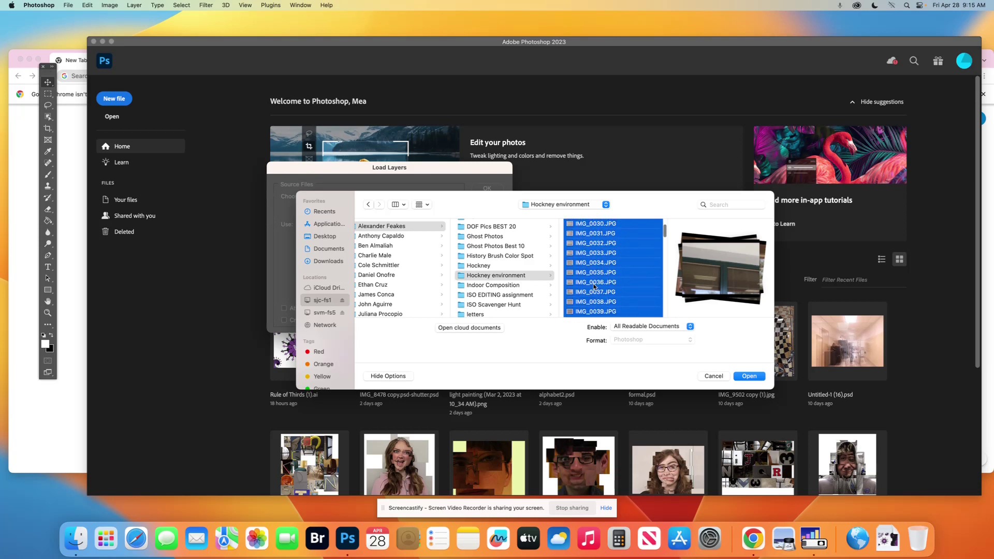
pyautogui.scroll(3, 594, 287)
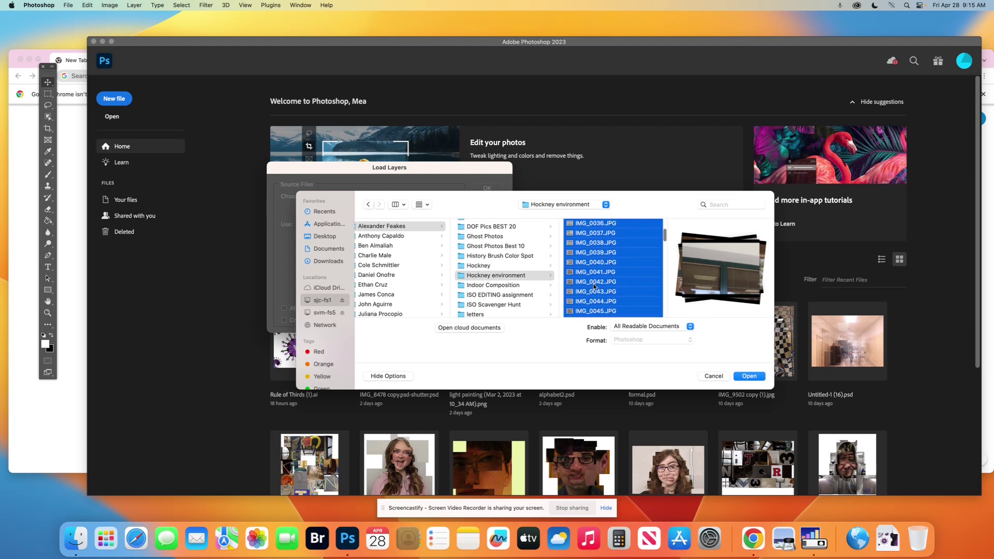
pyautogui.click(753, 377)
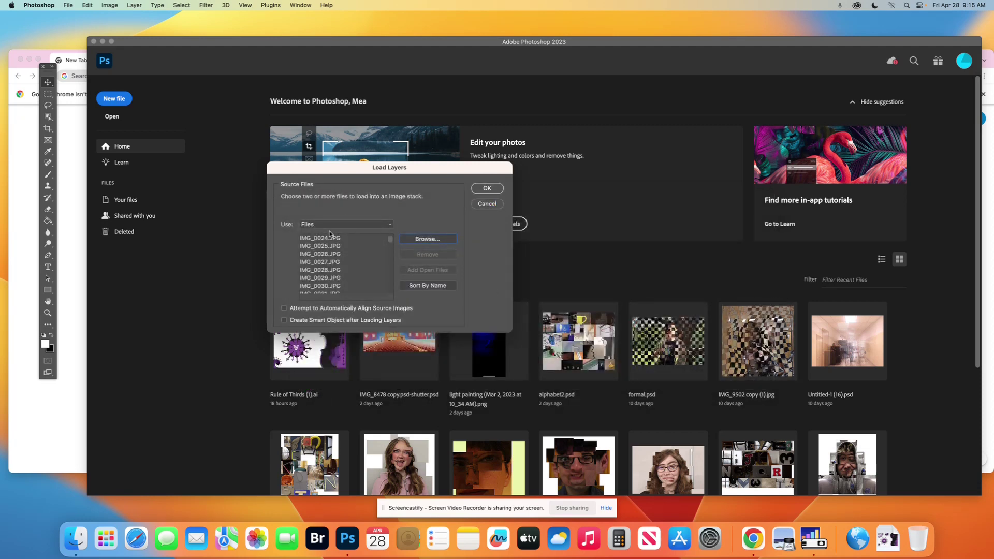
pyautogui.click(486, 189)
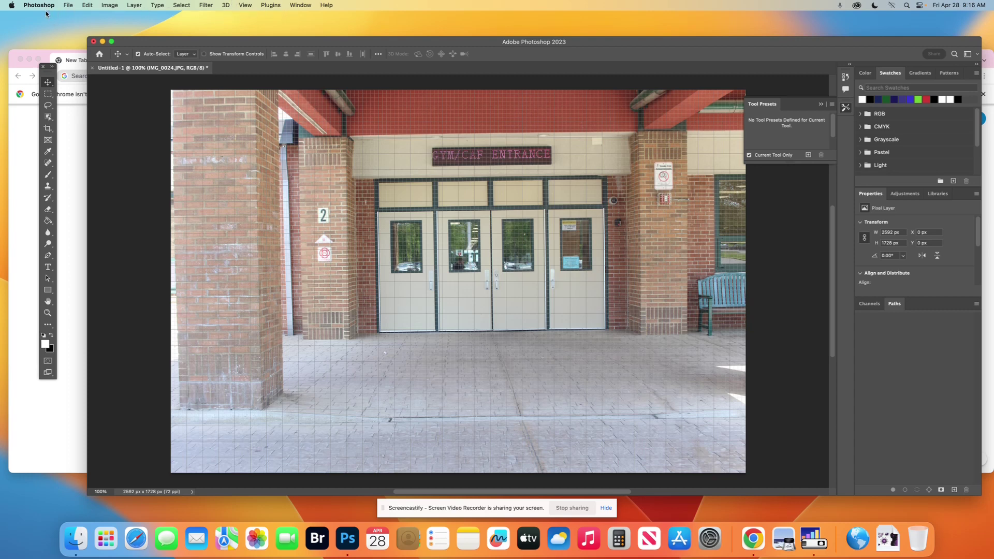
# Step: Open the View menu once the photos have stacked into Untitled-1
pyautogui.click(245, 6)
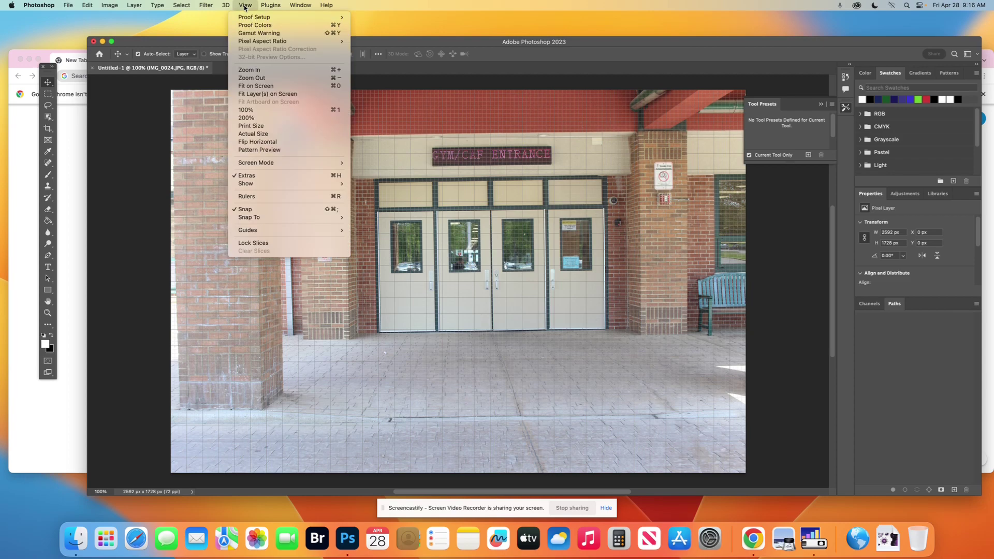
pyautogui.click(264, 176)
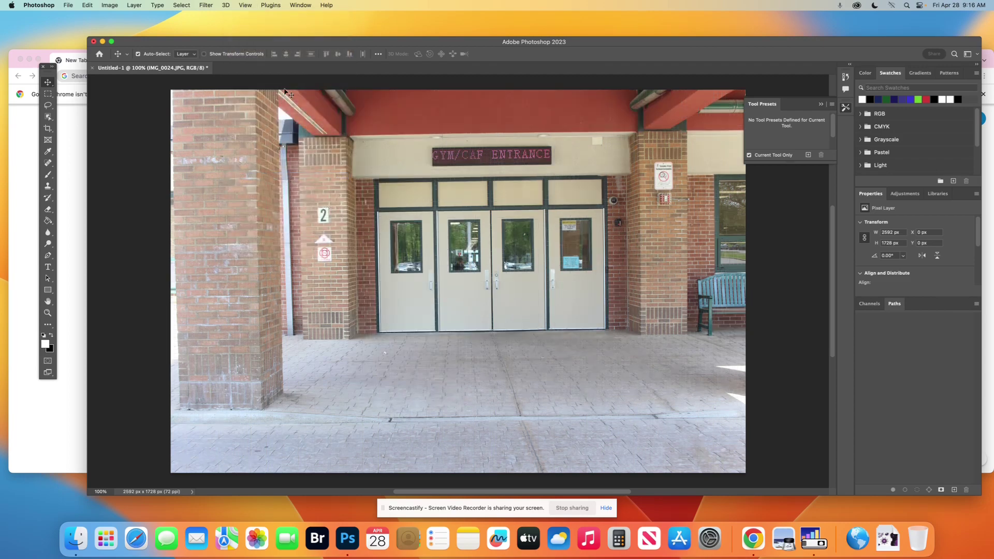
pyautogui.click(299, 6)
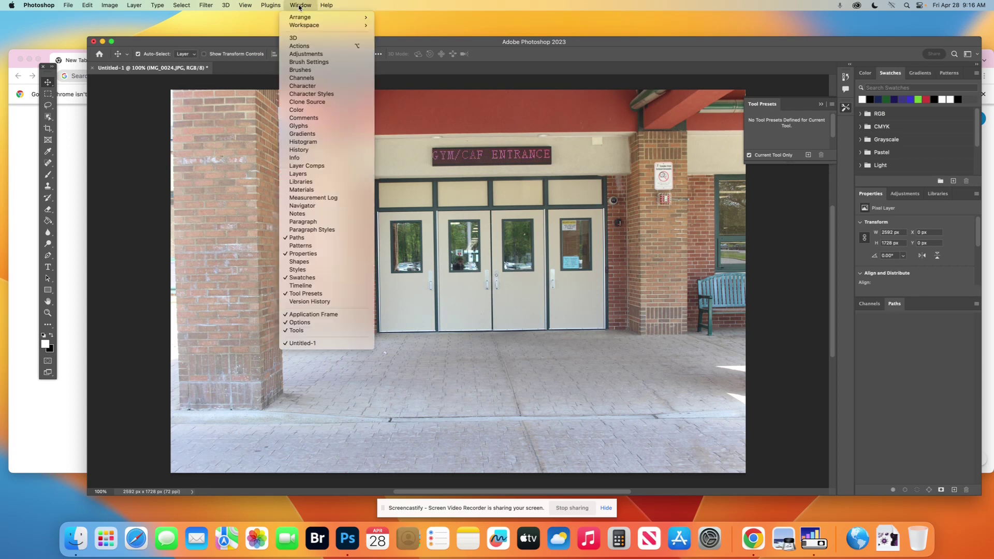
pyautogui.click(301, 178)
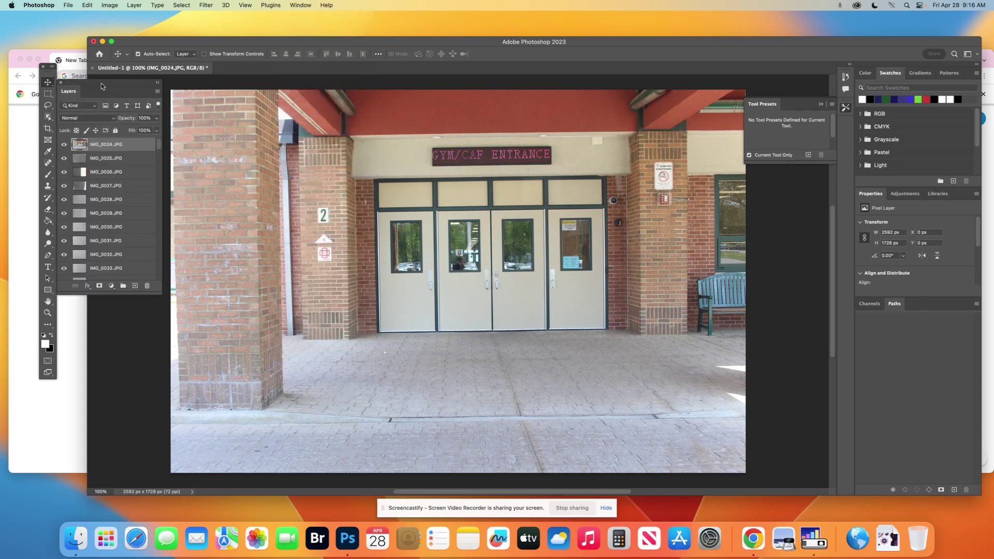
pyautogui.moveTo(101, 85); pyautogui.dragTo(361, 159)
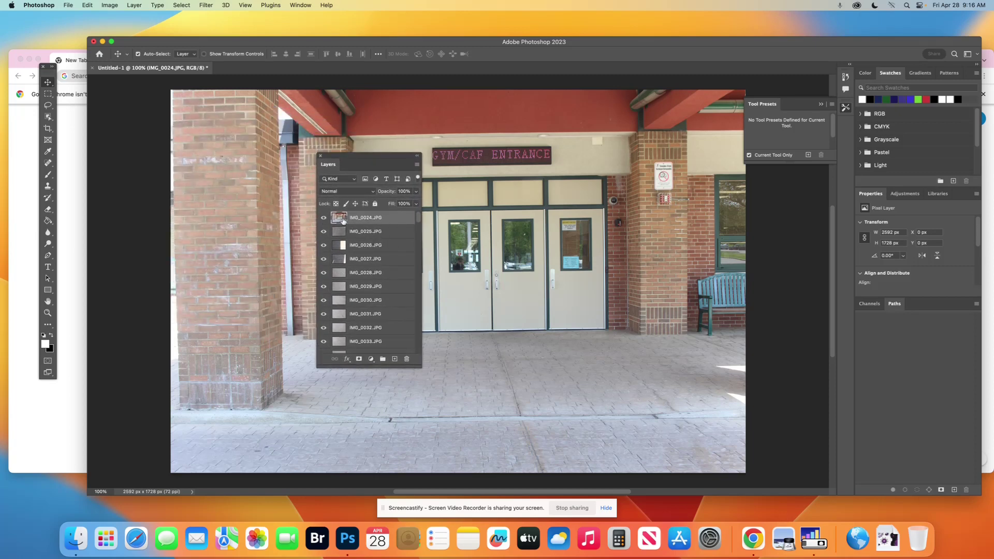
pyautogui.click(324, 218)
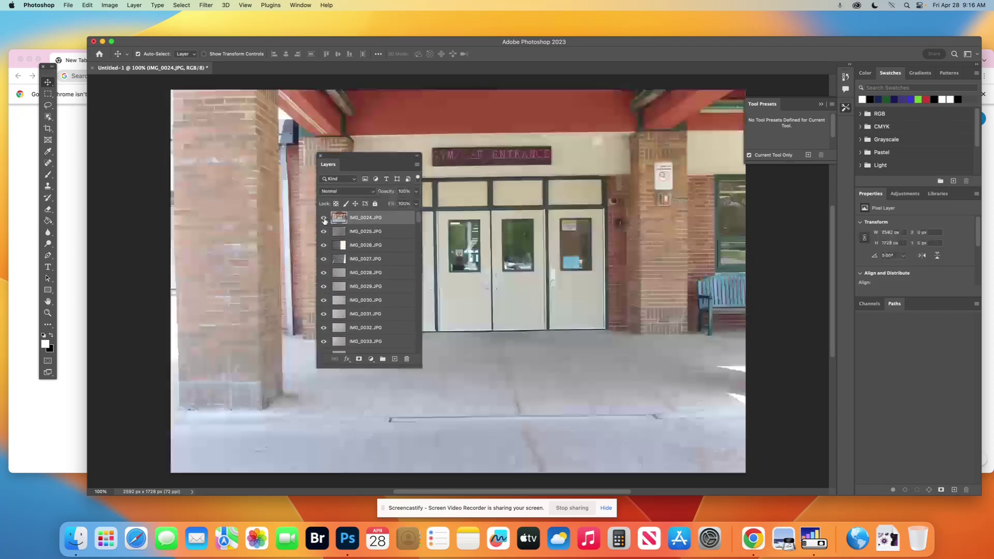
pyautogui.click(324, 218)
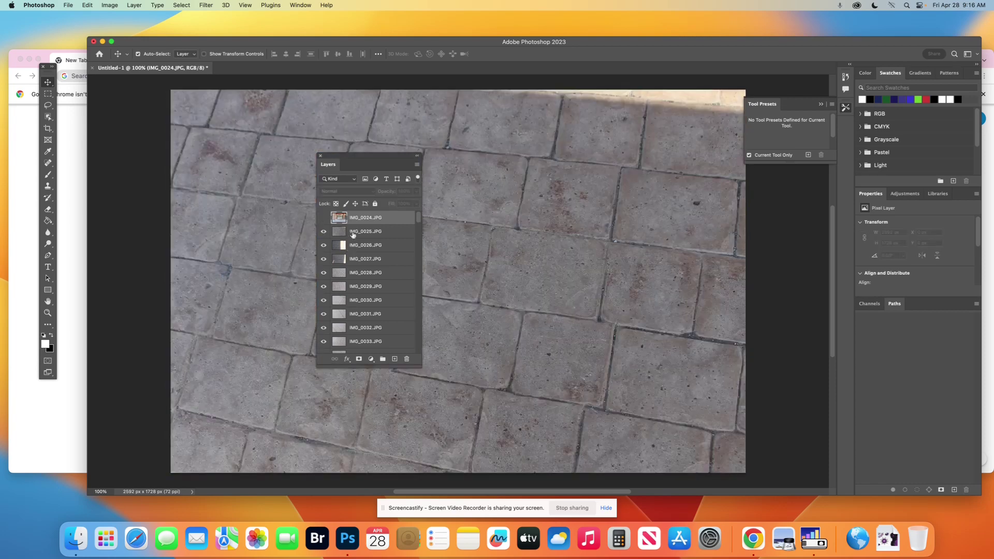
pyautogui.click(354, 234)
pyautogui.click(356, 247)
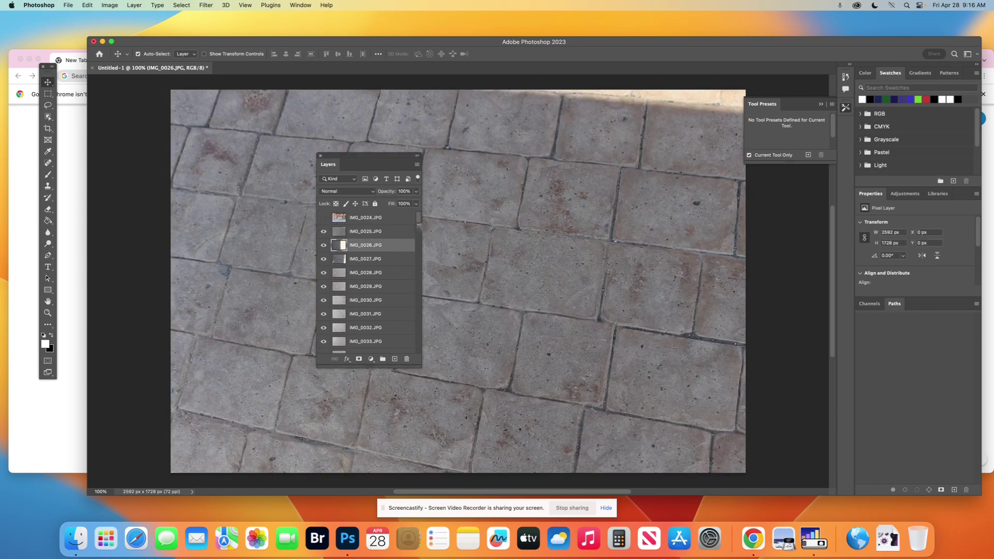
pyautogui.moveTo(418, 220)
pyautogui.mouseDown()
pyautogui.moveTo(412, 361)
pyautogui.moveTo(414, 207)
pyautogui.mouseUp()
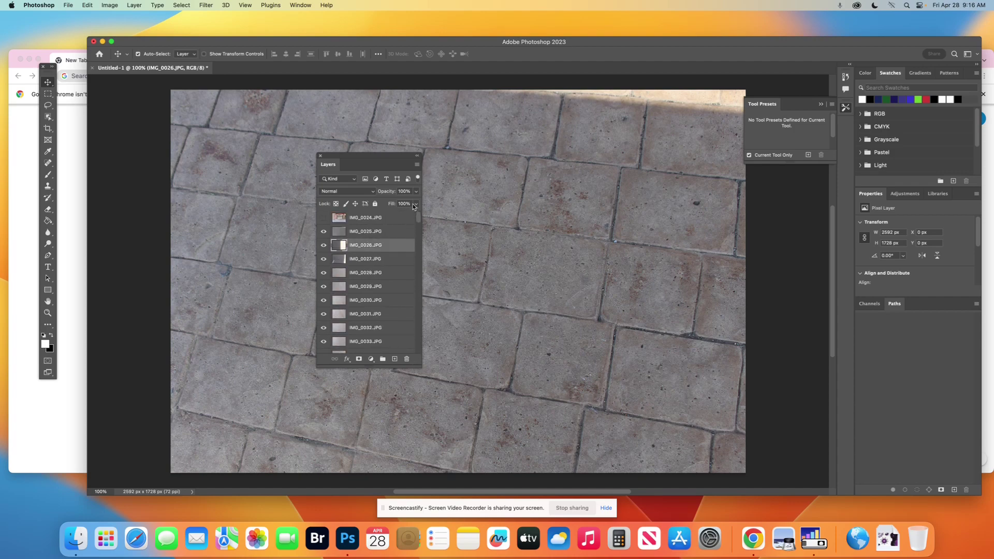
pyautogui.click(323, 218)
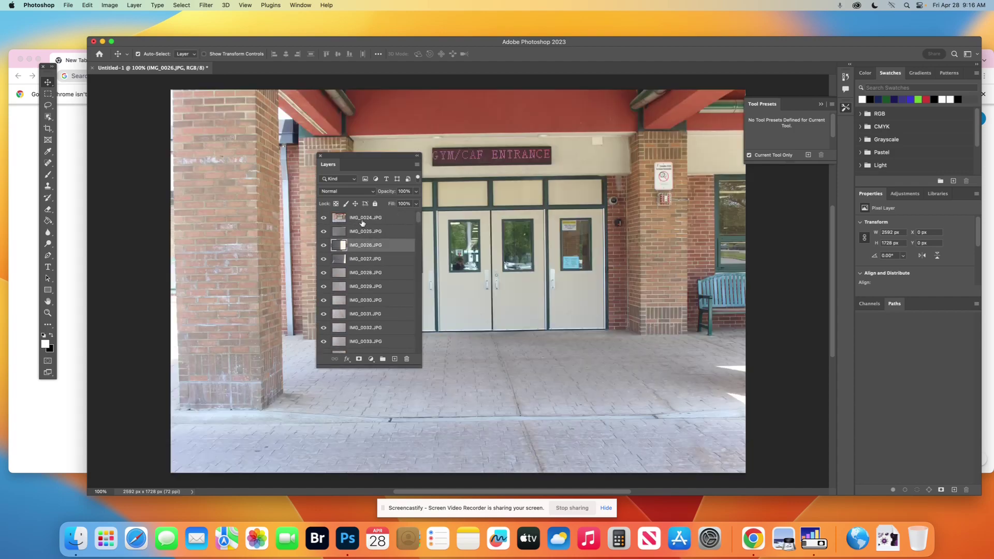
pyautogui.click(367, 220)
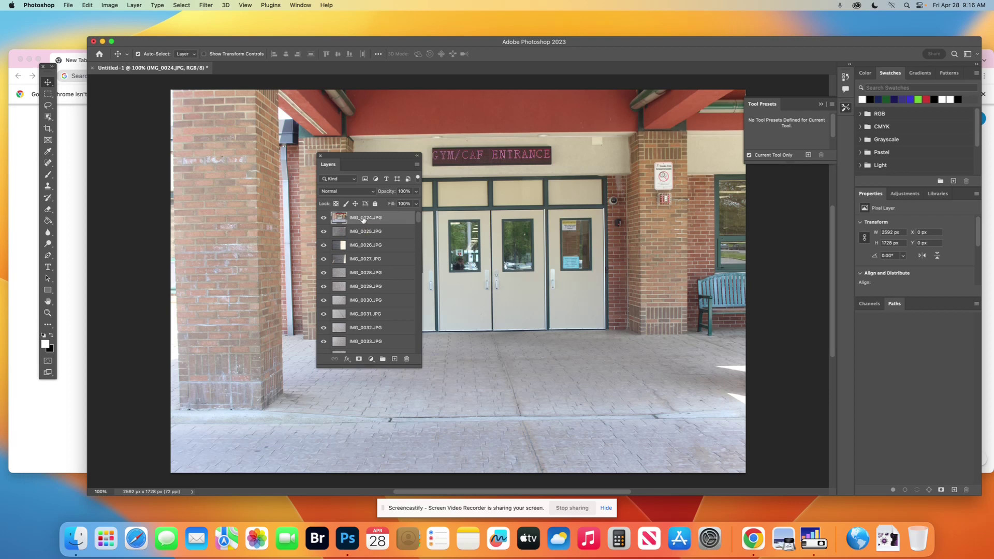
# Step: Move the IMG_0024.JPG layer below all the tile layers at the bottom of the Layers panel
pyautogui.moveTo(364, 219); pyautogui.dragTo(362, 354)
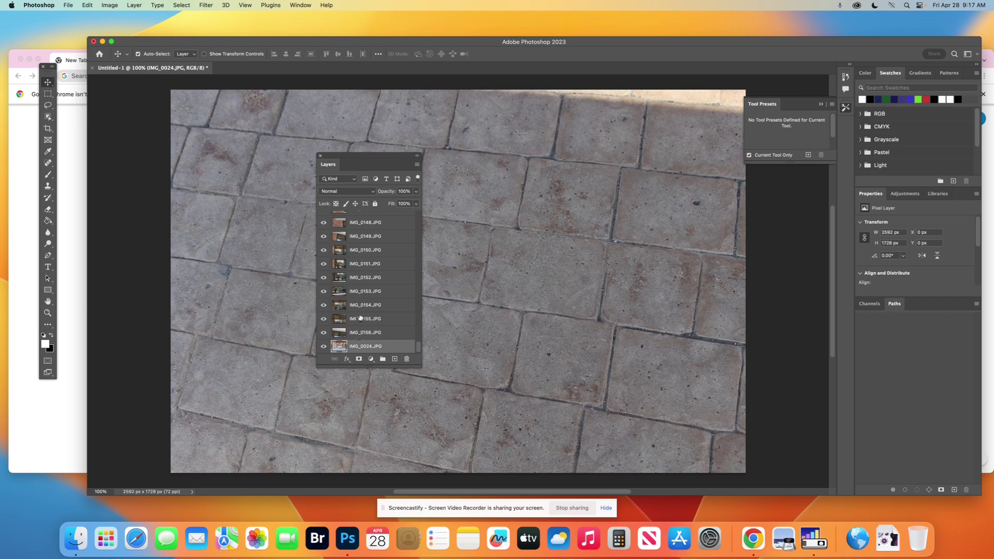
# Step: Select the layer range IMG_0025 through IMG_0156, excluding IMG_0024.JPG
pyautogui.scroll(15, 362, 311)
pyautogui.scroll(-8, 362, 310)
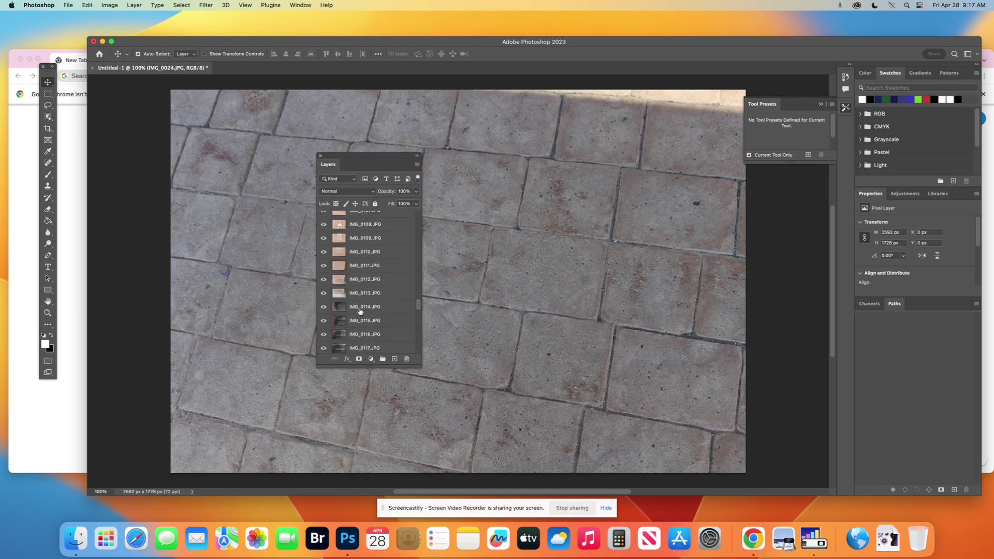
pyautogui.scroll(-1, 360, 311)
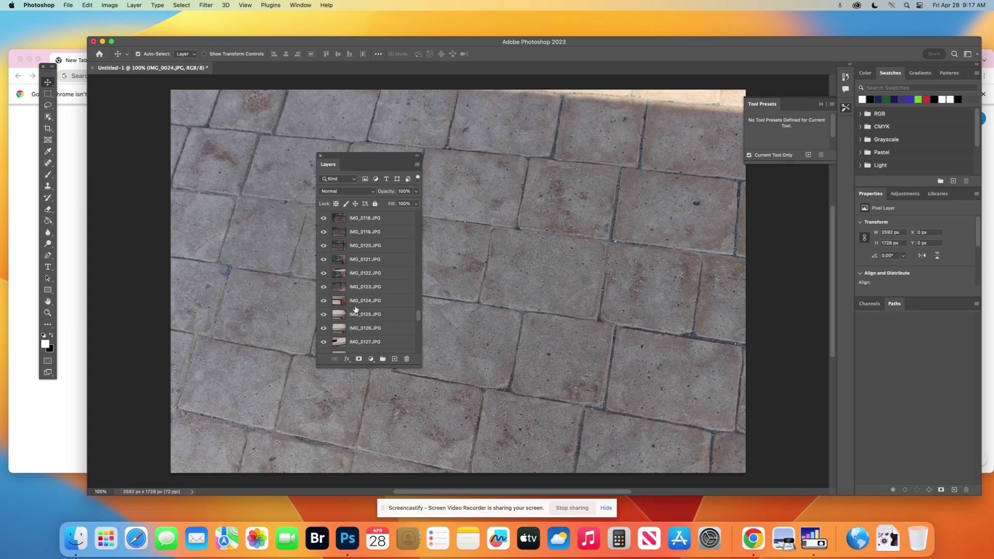
pyautogui.scroll(20, 355, 309)
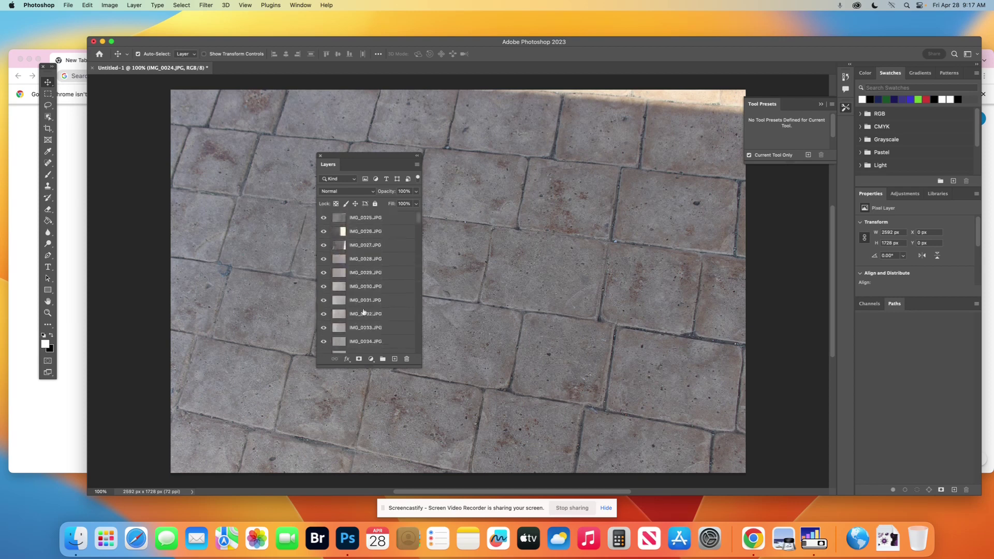
pyautogui.click(364, 219)
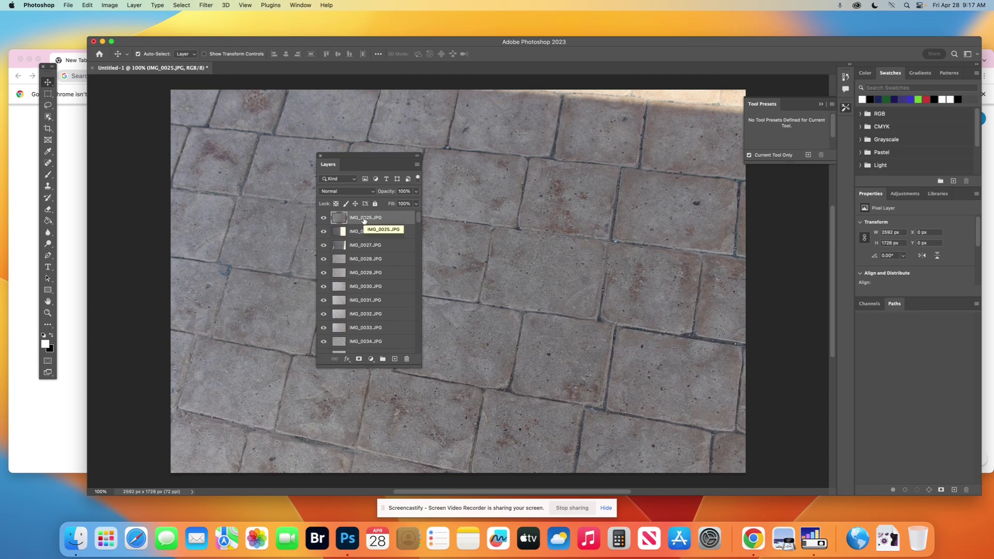
pyautogui.moveTo(419, 218); pyautogui.dragTo(419, 359)
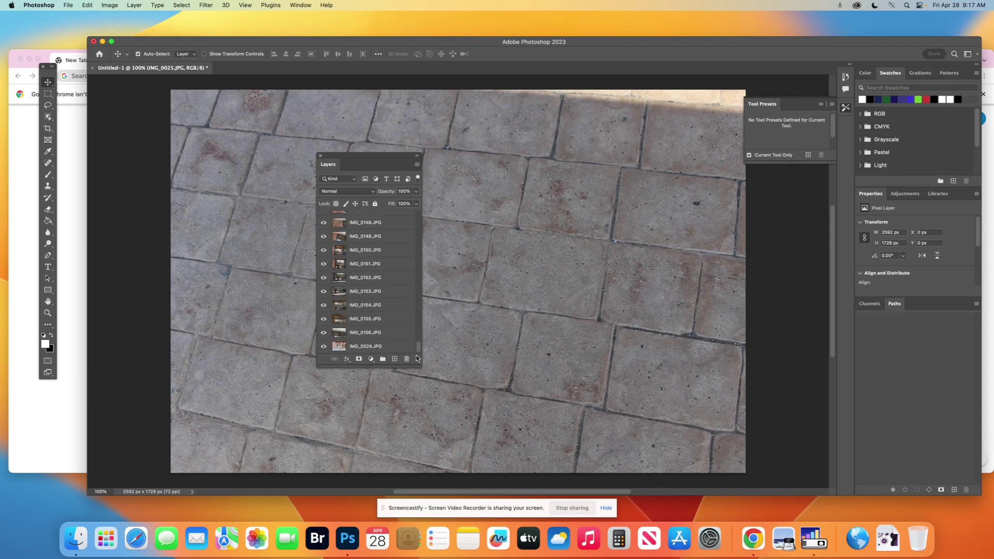
pyautogui.keyDown('shift'); pyautogui.click(367, 334); pyautogui.keyUp('shift')
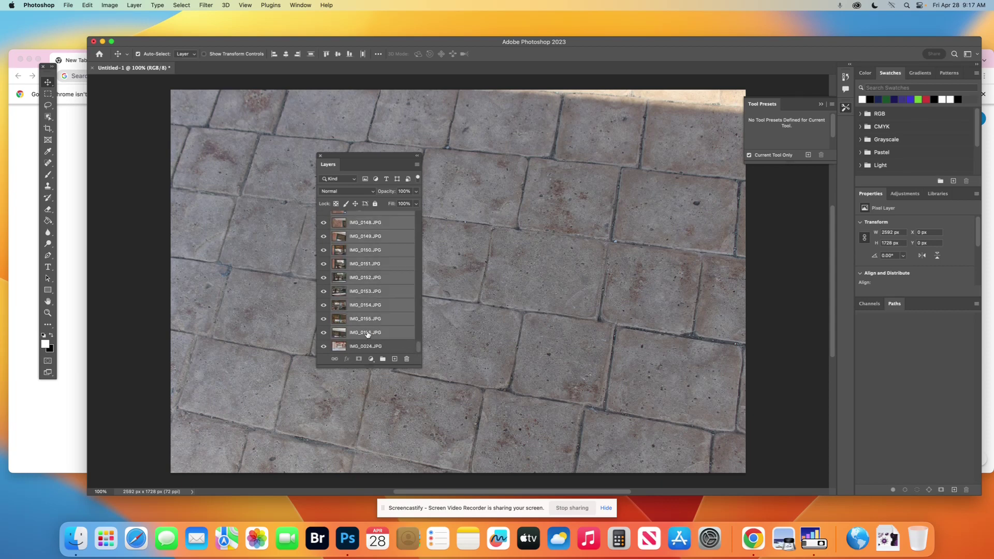
pyautogui.scroll(15, 370, 314)
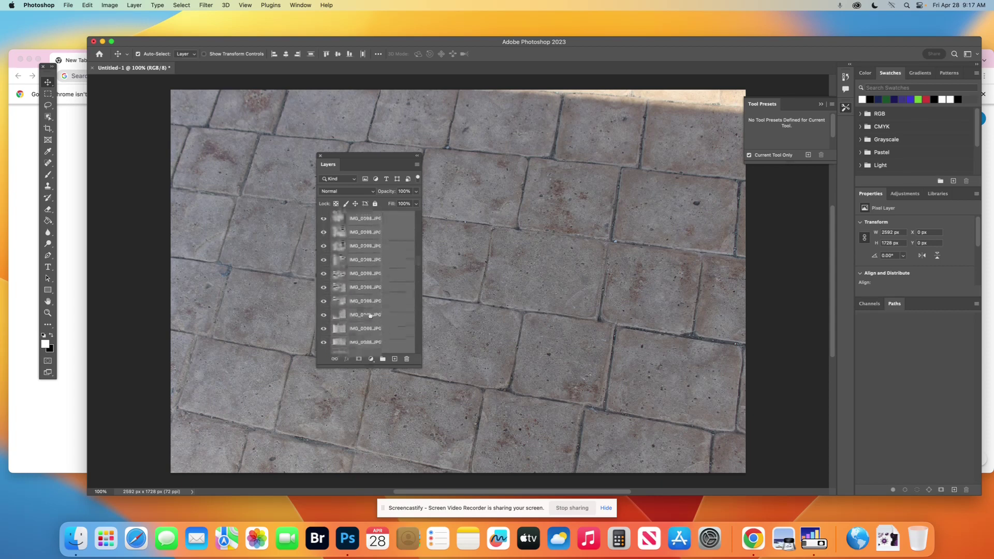
# Step: Scale the selected tile layers to 14.51% into the canvas's bottom-right corner and commit
pyautogui.scroll(-15, 370, 314)
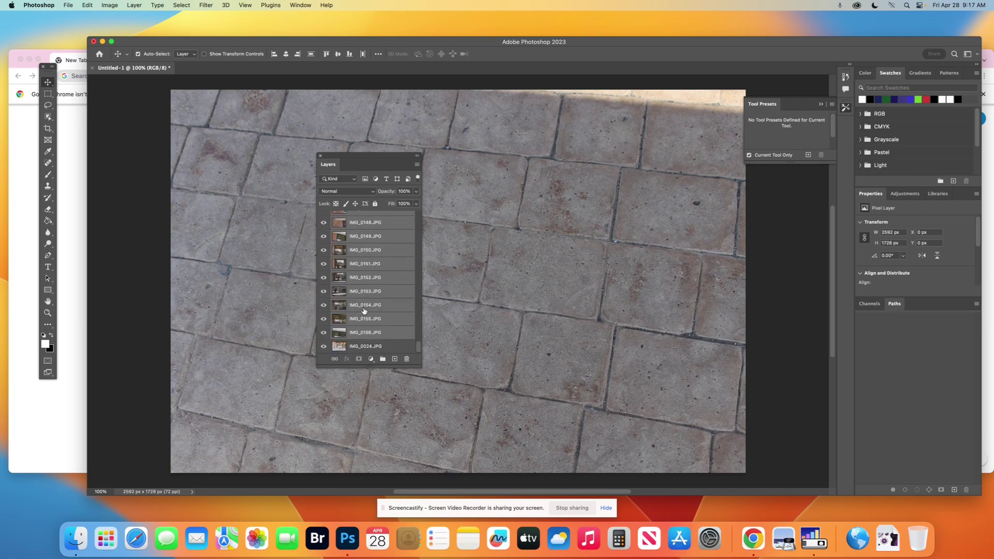
pyautogui.click(86, 5)
pyautogui.moveTo(127, 205)
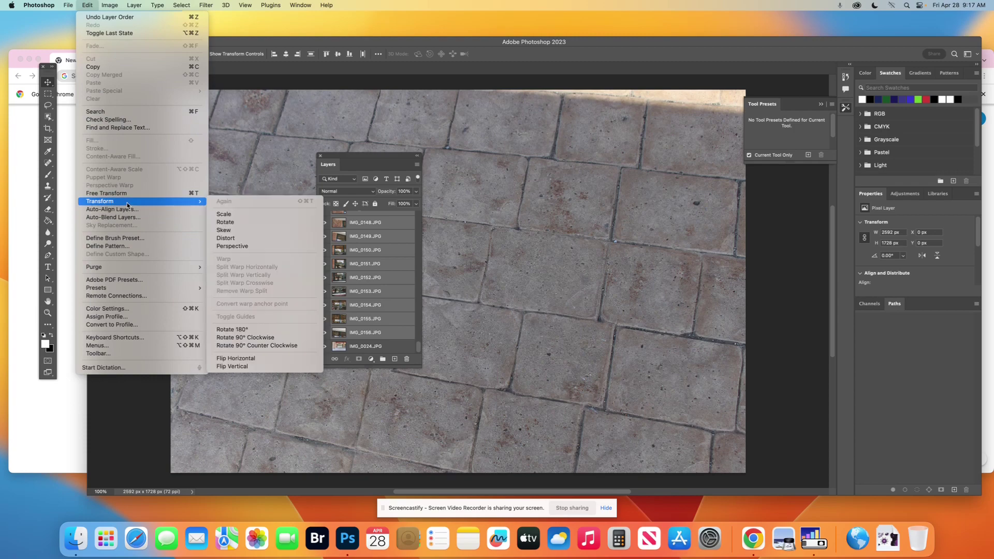
pyautogui.click(241, 214)
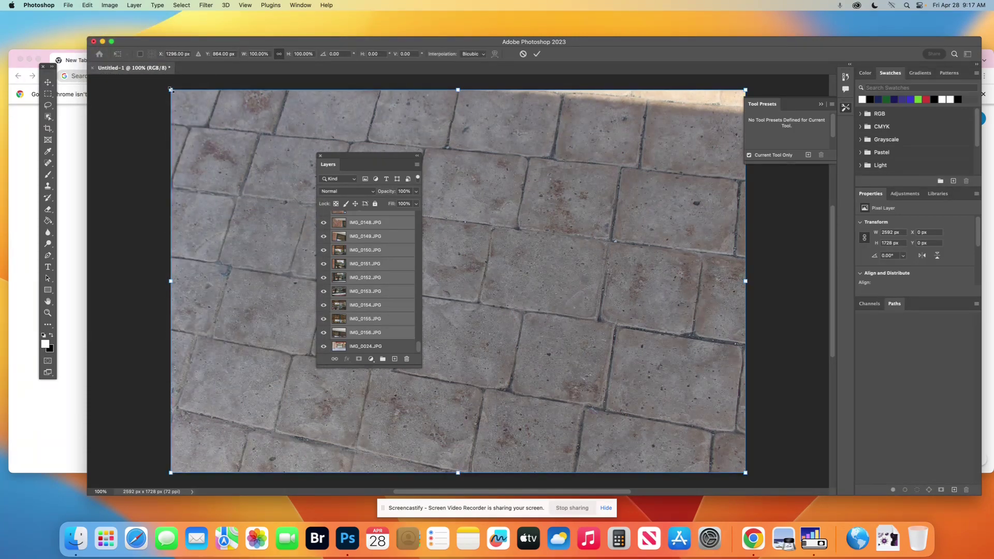
pyautogui.moveTo(171, 90); pyautogui.dragTo(642, 454)
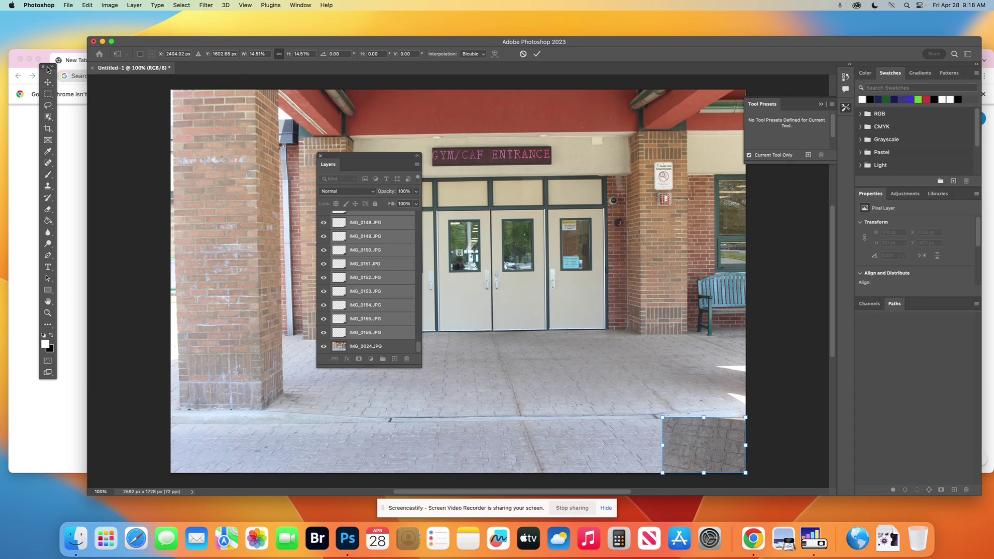
pyautogui.moveTo(48, 69); pyautogui.dragTo(174, 119)
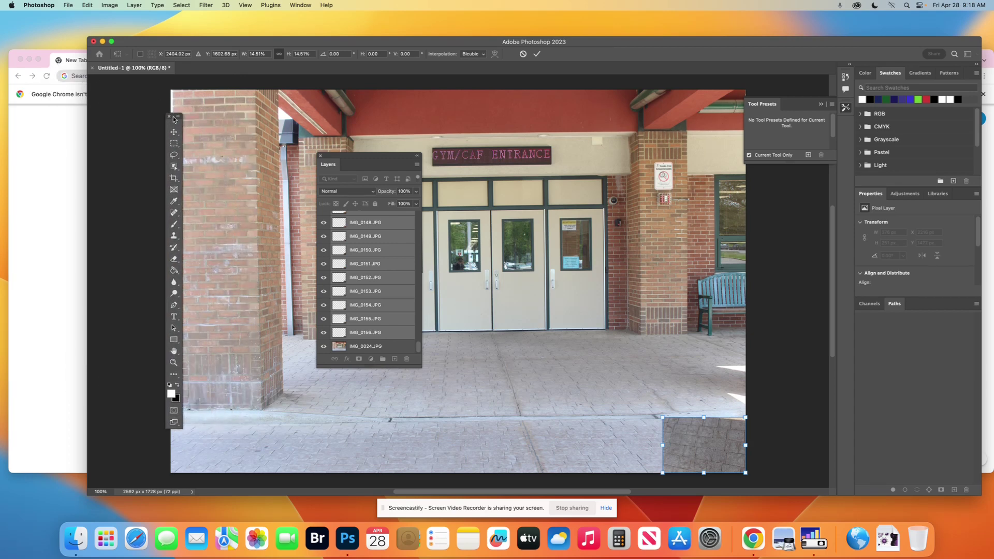
pyautogui.click(536, 54)
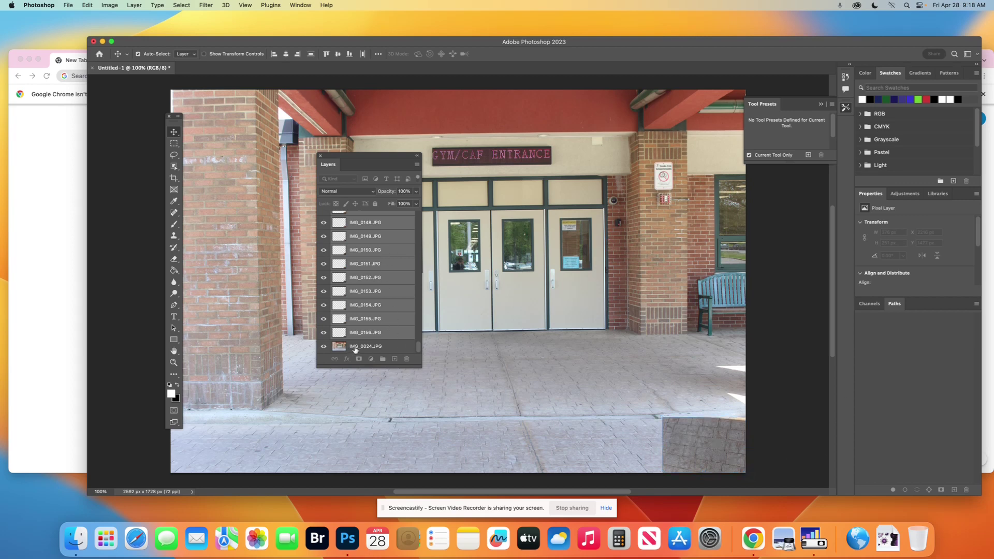
# Step: Lower the IMG_0024.JPG layer's opacity to 60%
pyautogui.click(356, 349)
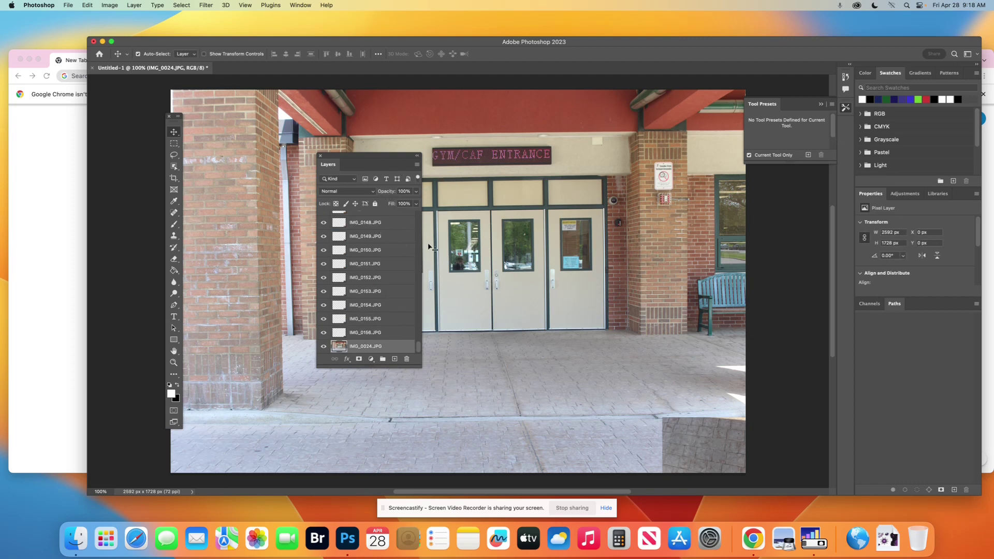
pyautogui.click(416, 191)
pyautogui.moveTo(417, 204); pyautogui.dragTo(399, 204)
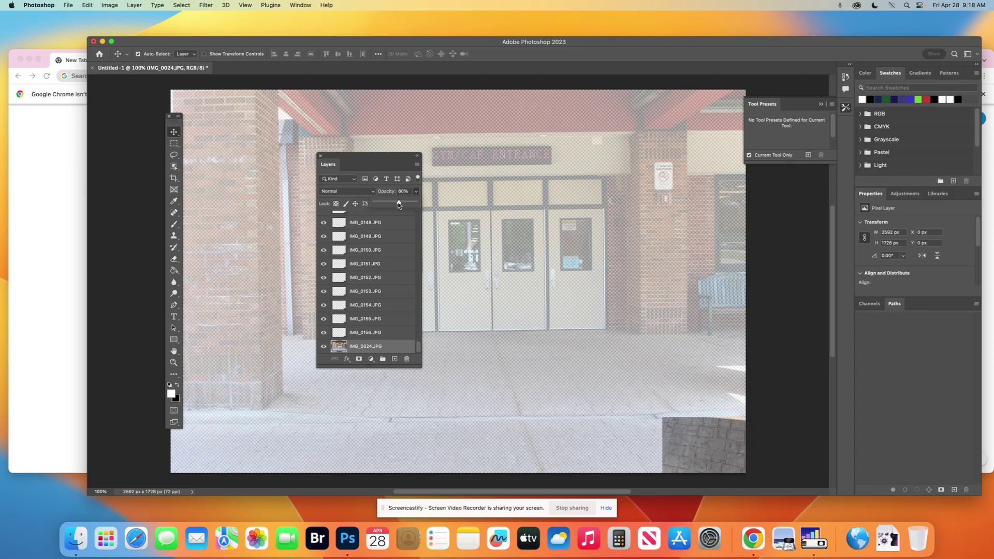
pyautogui.click(323, 349)
# Step: Toggle the faded entrance layer's visibility to compare, then move the Layers panel left
pyautogui.click(323, 347)
pyautogui.click(323, 348)
pyautogui.click(324, 348)
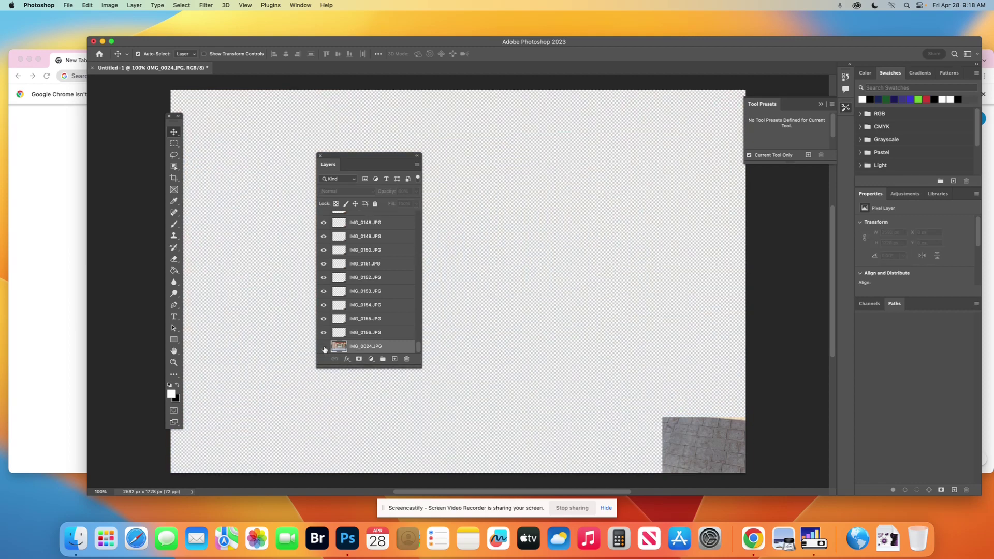
pyautogui.click(324, 347)
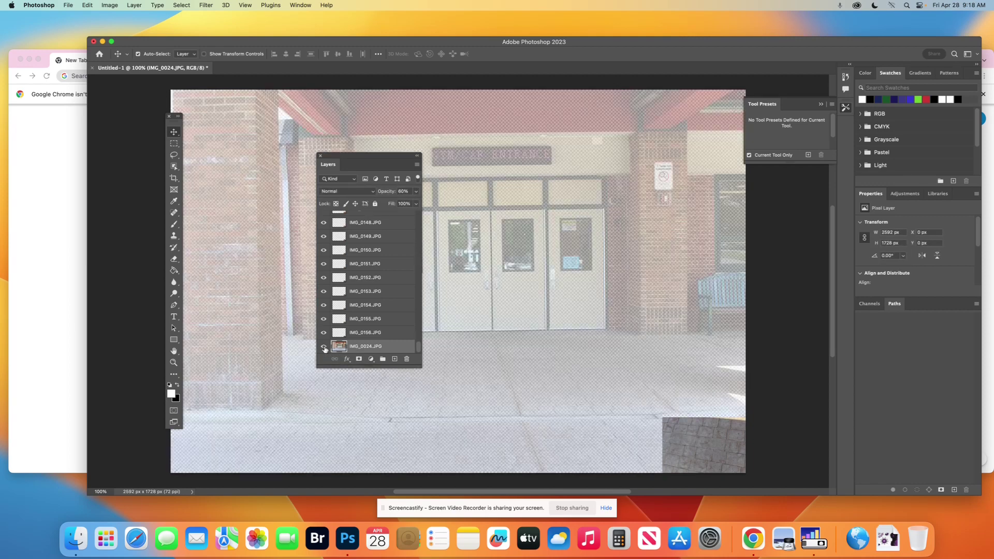
pyautogui.moveTo(352, 157); pyautogui.dragTo(159, 169)
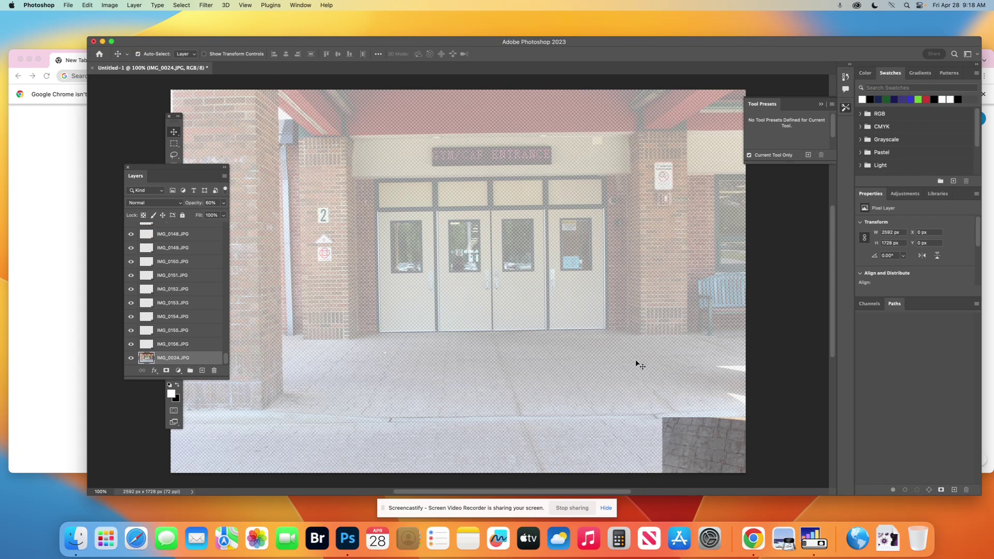
# Step: Drag tiles IMG_0025 through IMG_0029 into an overlapping cluster on the pavement
pyautogui.moveTo(694, 448); pyautogui.dragTo(563, 414)
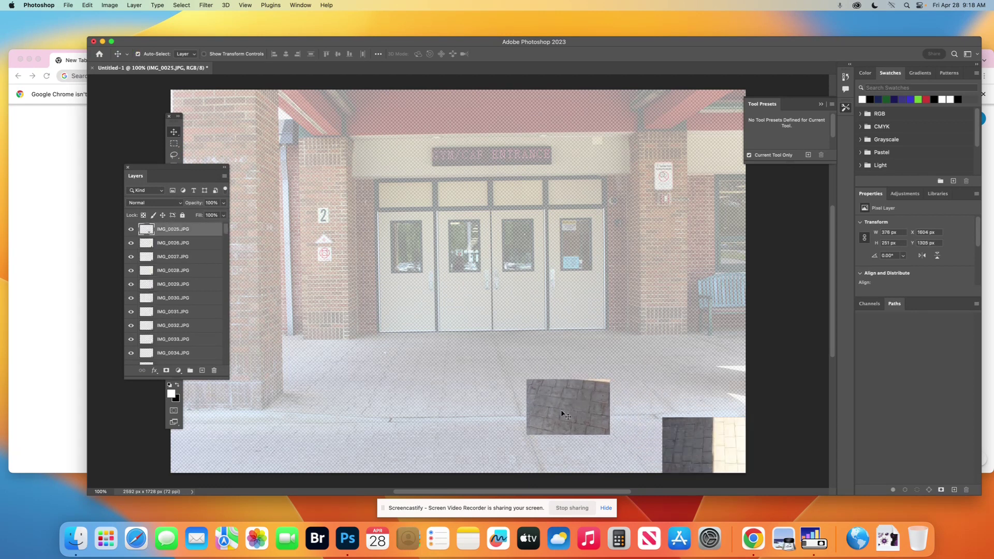
pyautogui.moveTo(684, 440); pyautogui.dragTo(614, 392)
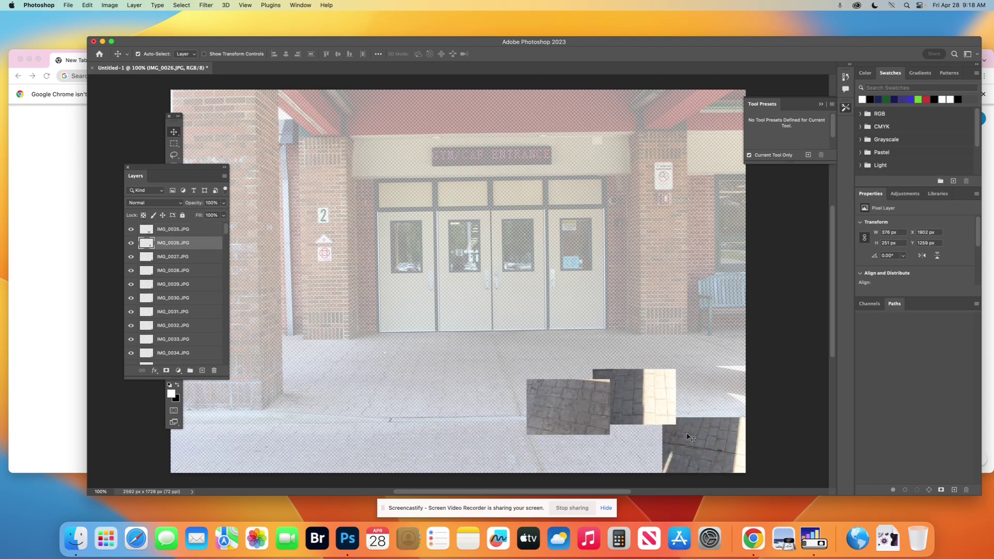
pyautogui.moveTo(717, 456); pyautogui.dragTo(667, 429)
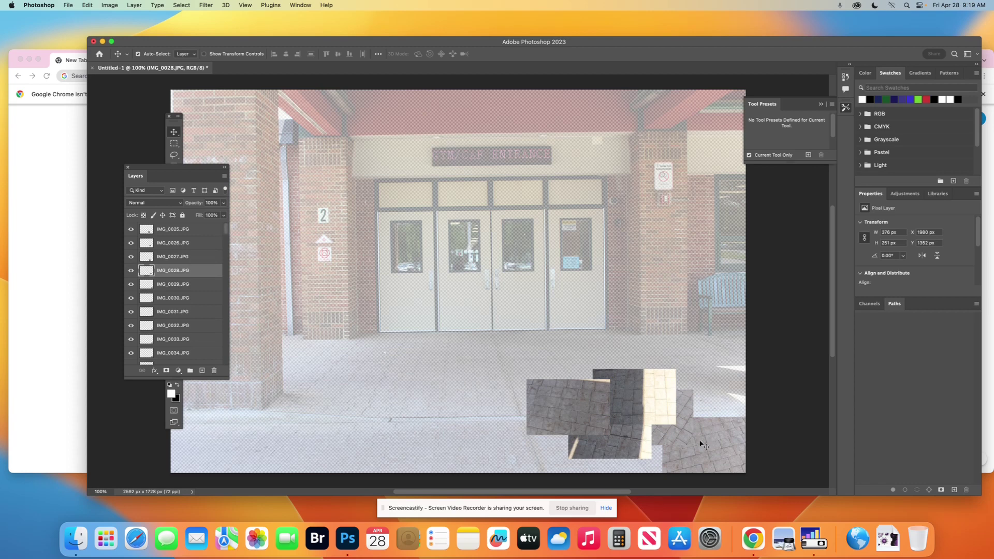
pyautogui.moveTo(699, 472); pyautogui.dragTo(550, 396)
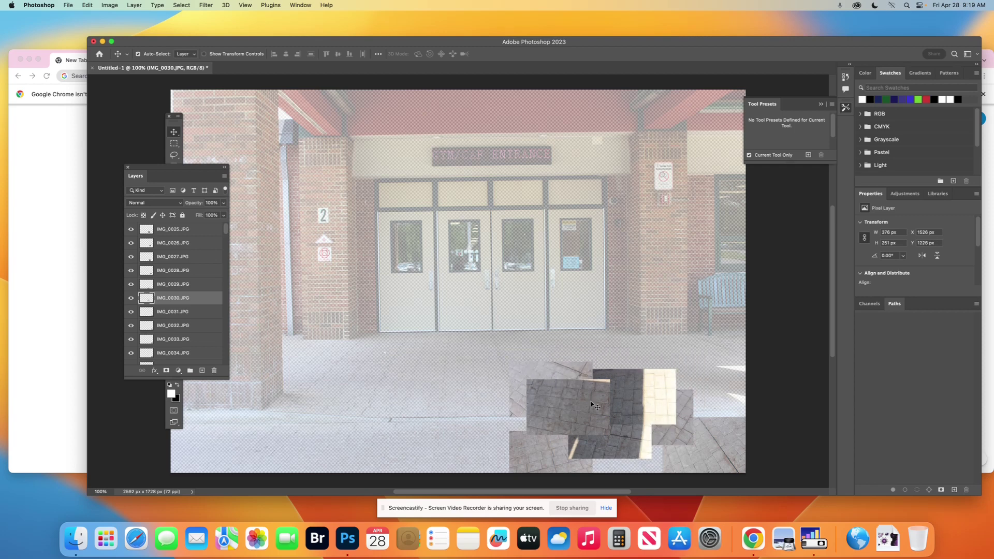
pyautogui.moveTo(649, 408); pyautogui.dragTo(716, 391)
pyautogui.moveTo(628, 453); pyautogui.dragTo(733, 423)
pyautogui.moveTo(594, 404); pyautogui.dragTo(663, 377)
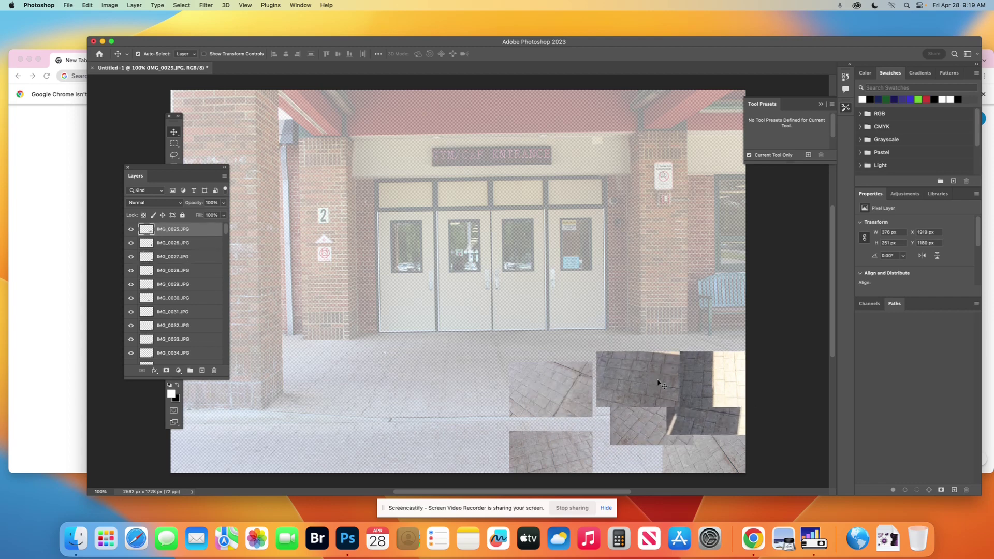
pyautogui.moveTo(642, 435); pyautogui.dragTo(623, 444)
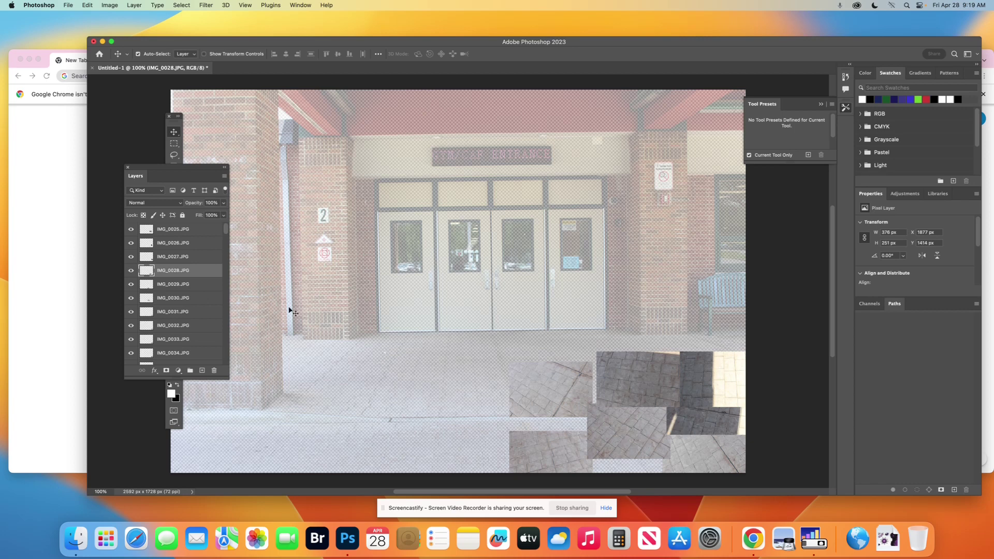
# Step: Reorder IMG_0027, lower IMG_0025 and IMG_0028, and add tiles IMG_0031, IMG_0032 and IMG_0034 to the collage
pyautogui.moveTo(161, 258); pyautogui.dragTo(164, 230)
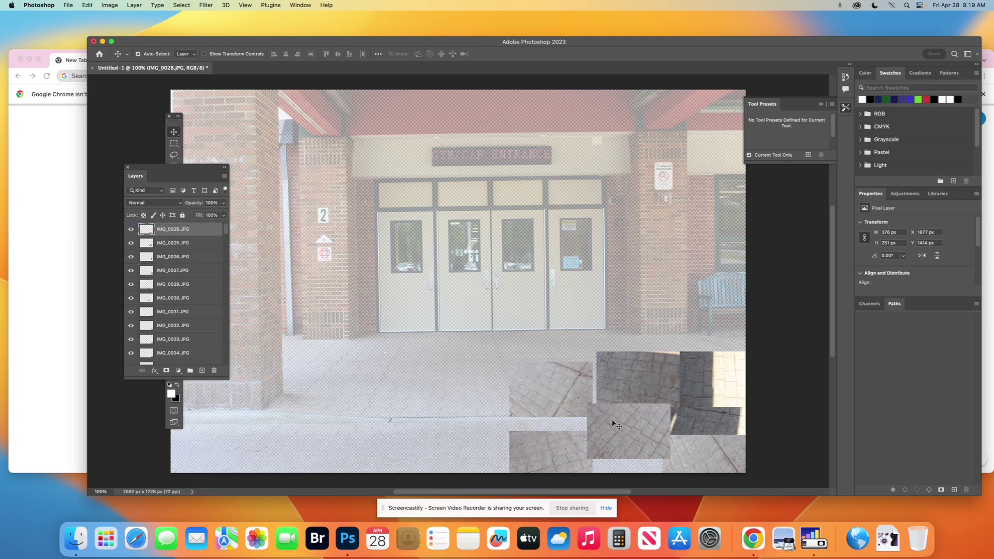
pyautogui.moveTo(619, 425); pyautogui.dragTo(625, 332)
pyautogui.moveTo(639, 386); pyautogui.dragTo(646, 428)
pyautogui.moveTo(642, 357); pyautogui.dragTo(653, 409)
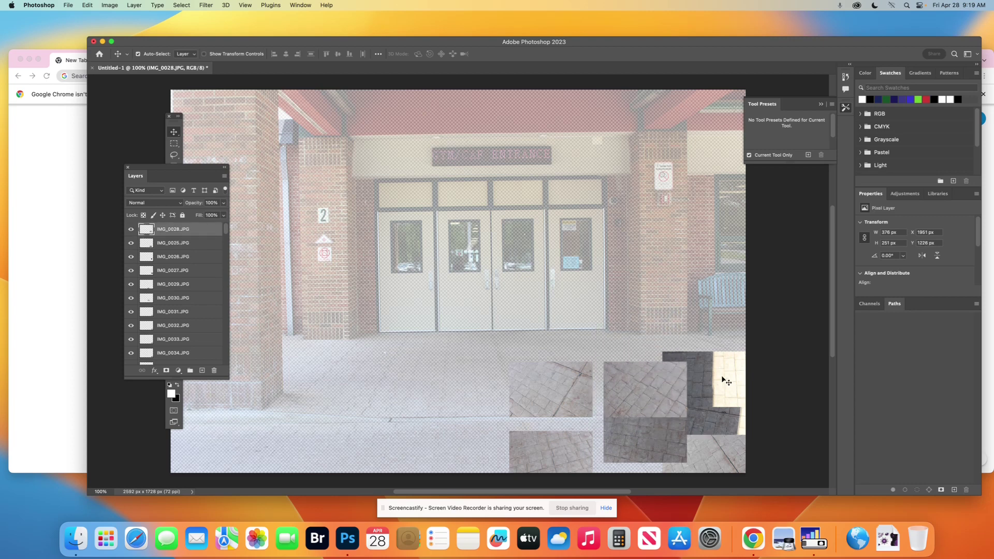
pyautogui.moveTo(727, 469); pyautogui.dragTo(511, 412)
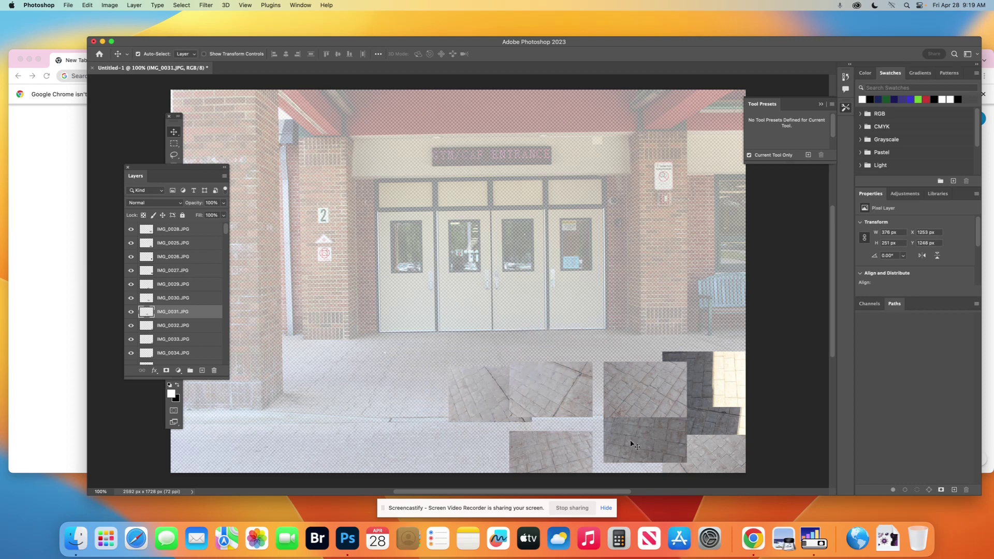
pyautogui.moveTo(715, 454); pyautogui.dragTo(506, 461)
pyautogui.moveTo(614, 456); pyautogui.dragTo(377, 392)
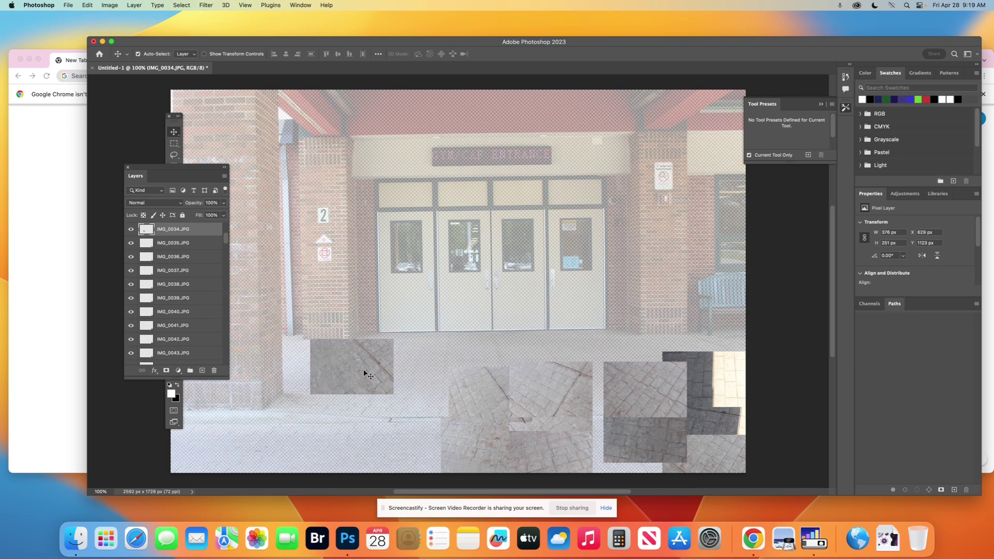
pyautogui.scroll(-1, 361, 368)
pyautogui.moveTo(361, 368); pyautogui.dragTo(376, 366)
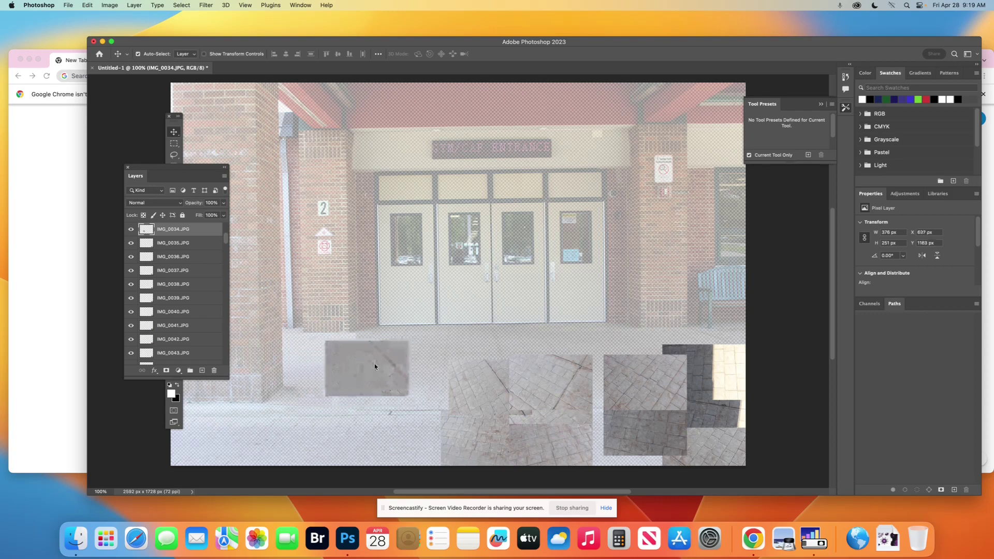
pyautogui.moveTo(374, 366); pyautogui.dragTo(353, 365)
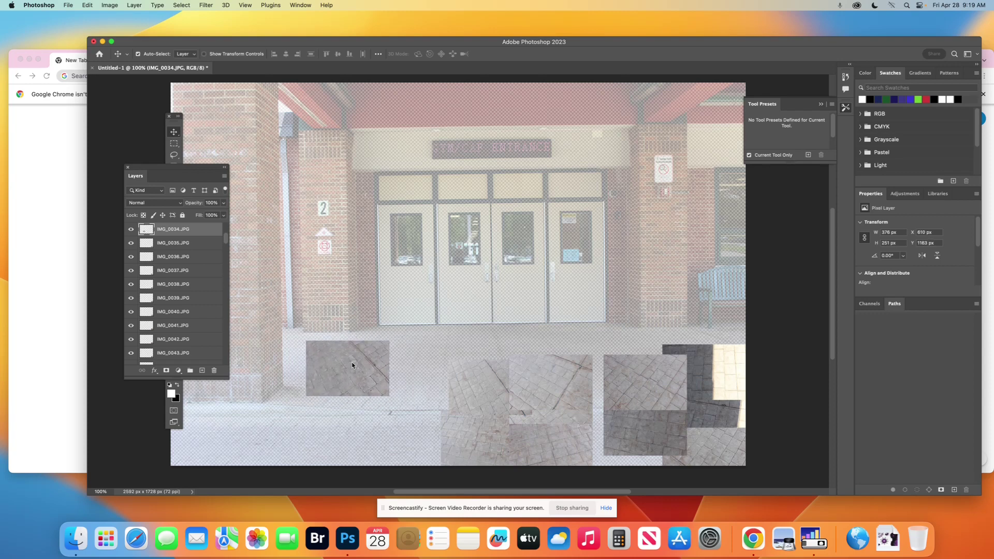
# Step: Lighten IMG_0034 with a Curves midtone point at 134/134, then move the Layers panel left
pyautogui.click(88, 5)
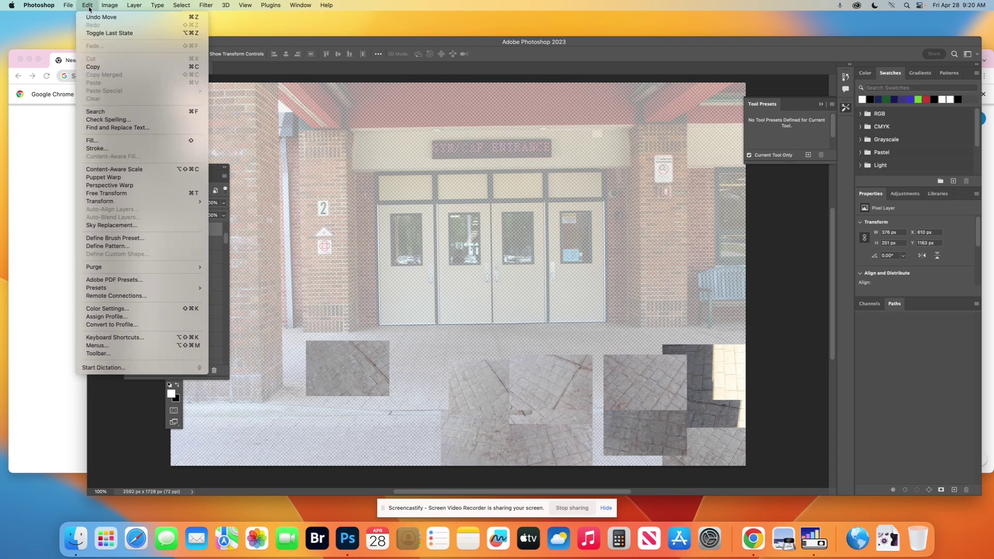
pyautogui.moveTo(109, 6)
pyautogui.moveTo(150, 30)
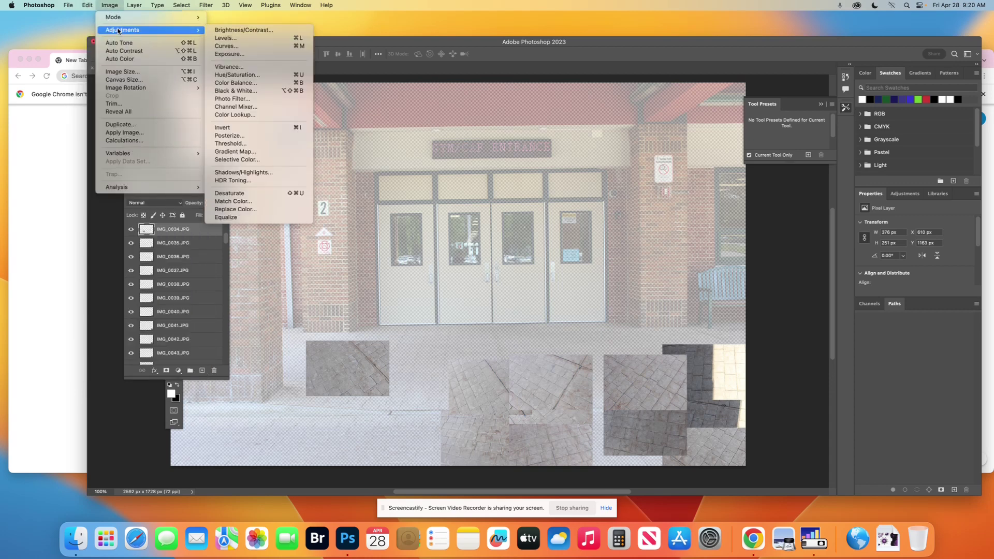
pyautogui.click(237, 47)
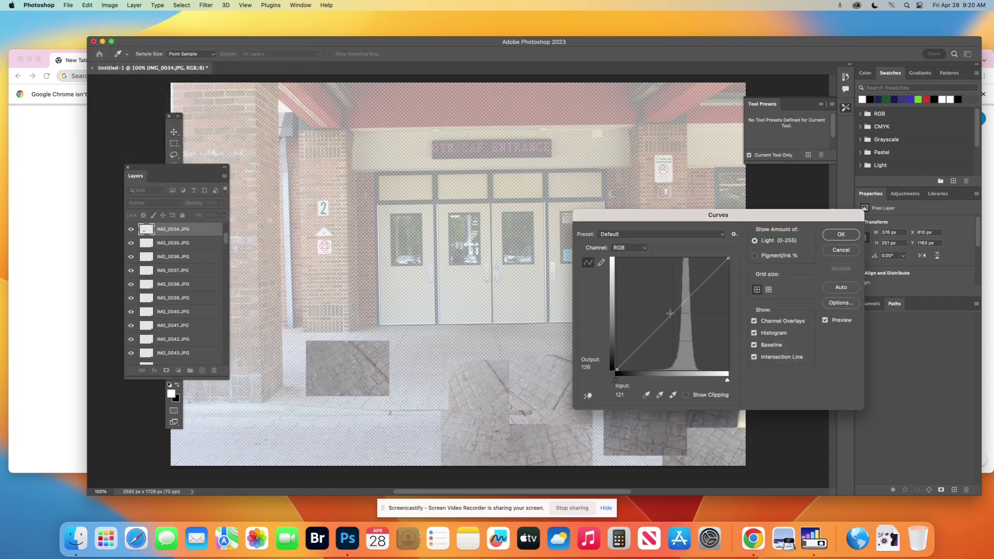
pyautogui.moveTo(673, 312)
pyautogui.mouseDown()
pyautogui.moveTo(668, 297)
pyautogui.moveTo(680, 311)
pyautogui.moveTo(677, 338)
pyautogui.moveTo(676, 314)
pyautogui.mouseUp()
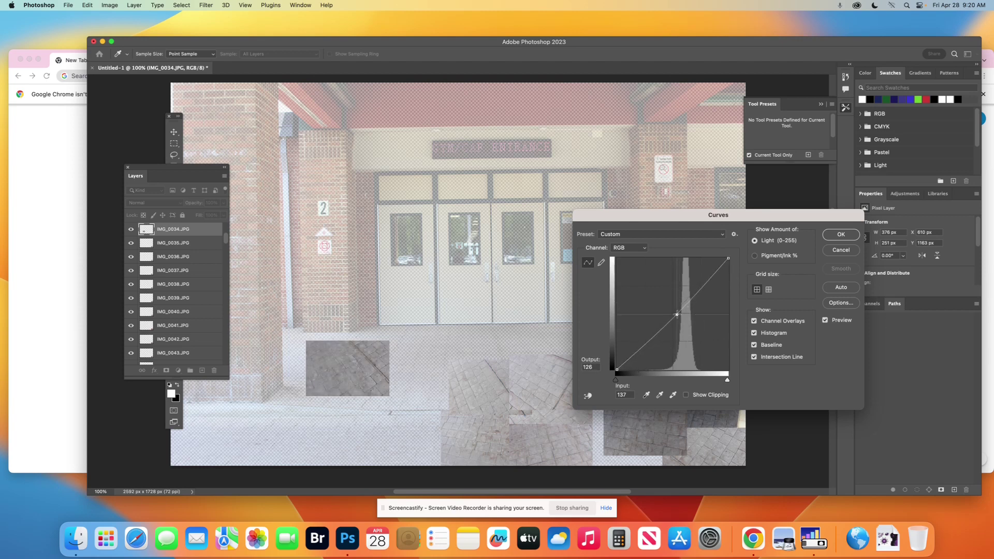
pyautogui.hscroll(-1, 677, 314)
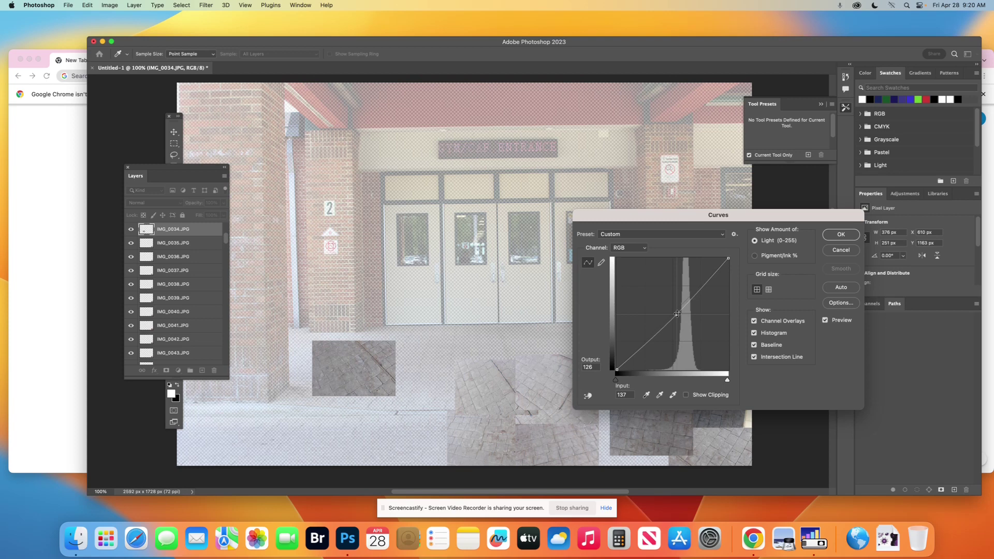
pyautogui.scroll(-2, 676, 315)
pyautogui.moveTo(677, 314); pyautogui.dragTo(676, 311)
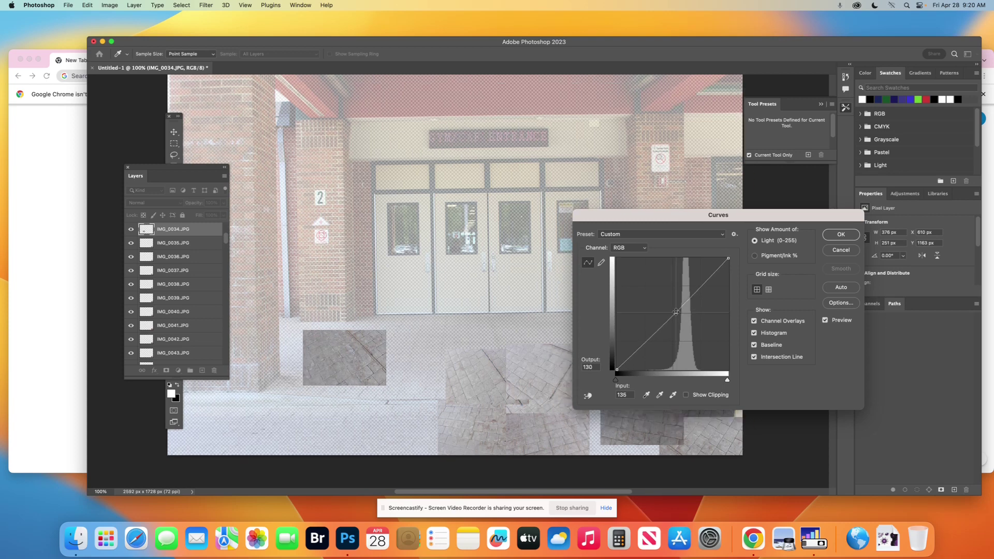
pyautogui.moveTo(676, 312); pyautogui.dragTo(676, 310)
pyautogui.click(841, 236)
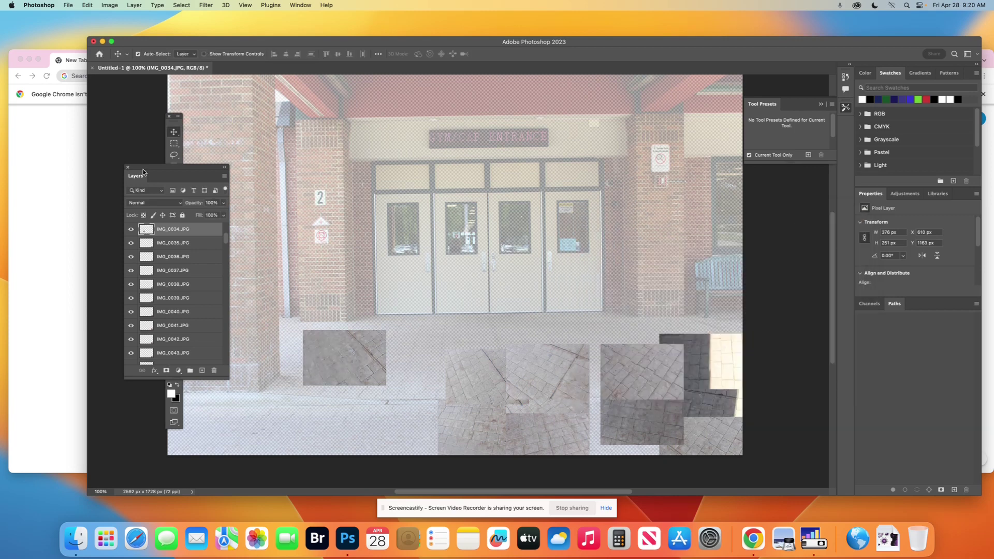
pyautogui.moveTo(164, 169); pyautogui.dragTo(100, 169)
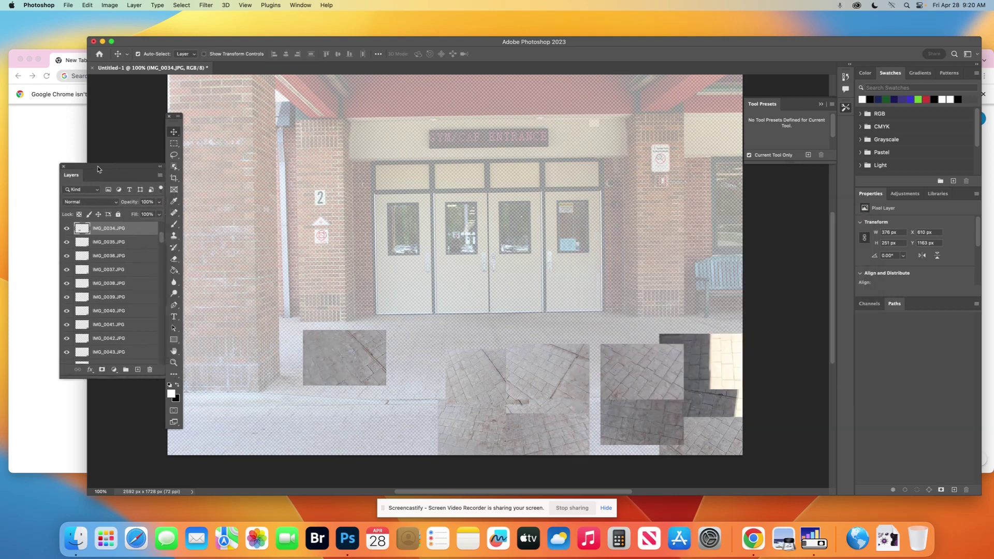
pyautogui.click(109, 5)
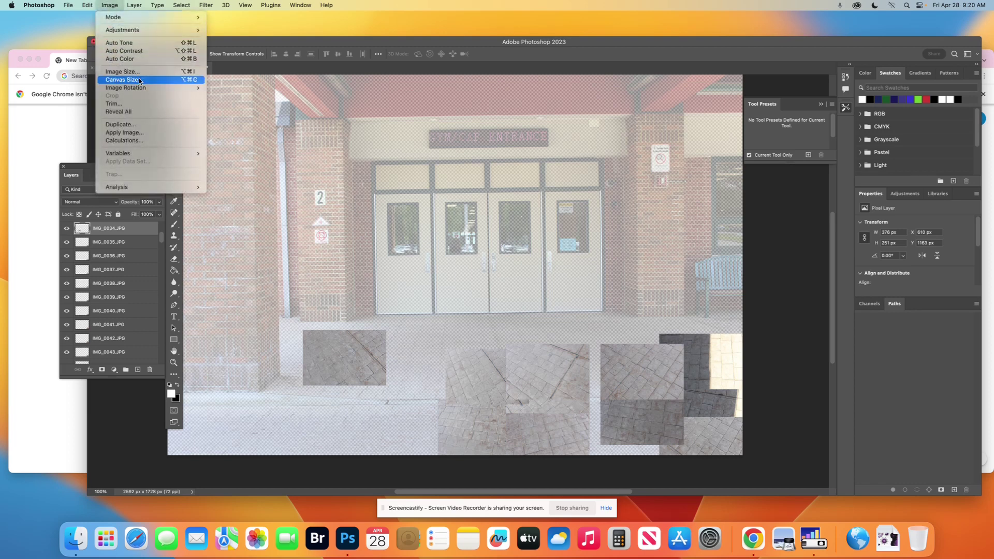
# Step: Resize the canvas to 45 × 40 inches in Canvas Size
pyautogui.click(140, 81)
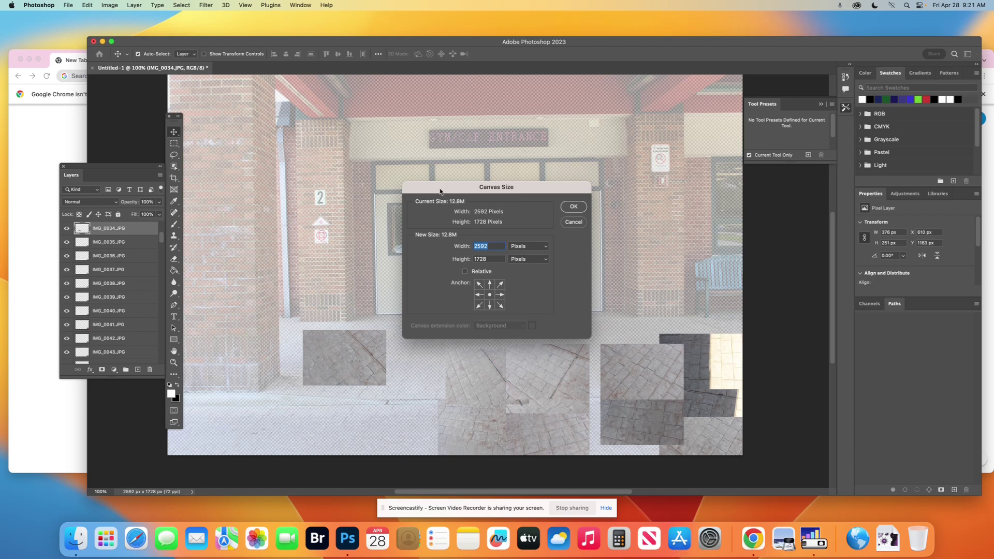
pyautogui.click(541, 248)
pyautogui.click(539, 256)
pyautogui.write('45')
pyautogui.press('Tab')
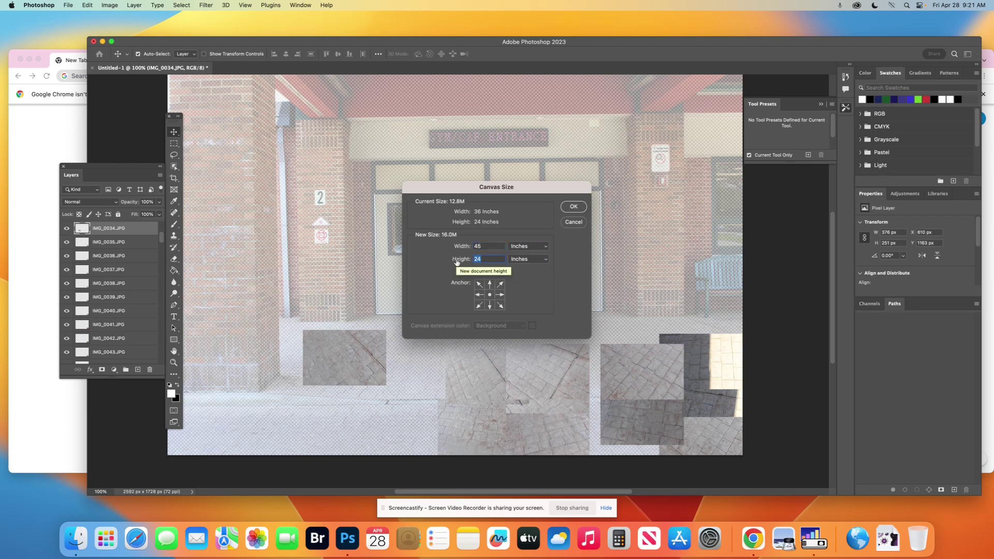
pyautogui.write('40')
pyautogui.click(574, 207)
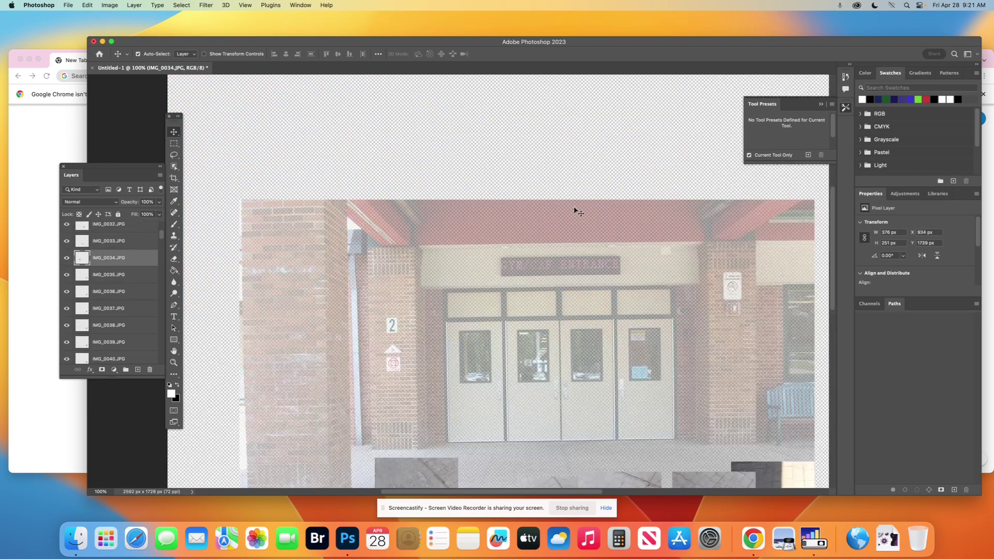
# Step: Shift the IMG_0028, IMG_0029, IMG_0031 and another paving tile down-left, spilling below the entrance photo
pyautogui.click(244, 6)
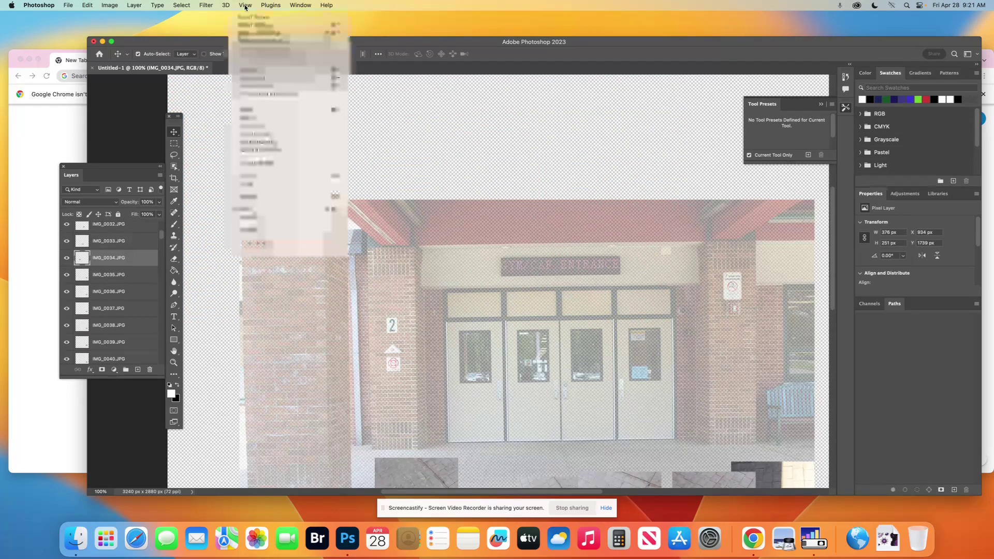
pyautogui.click(253, 86)
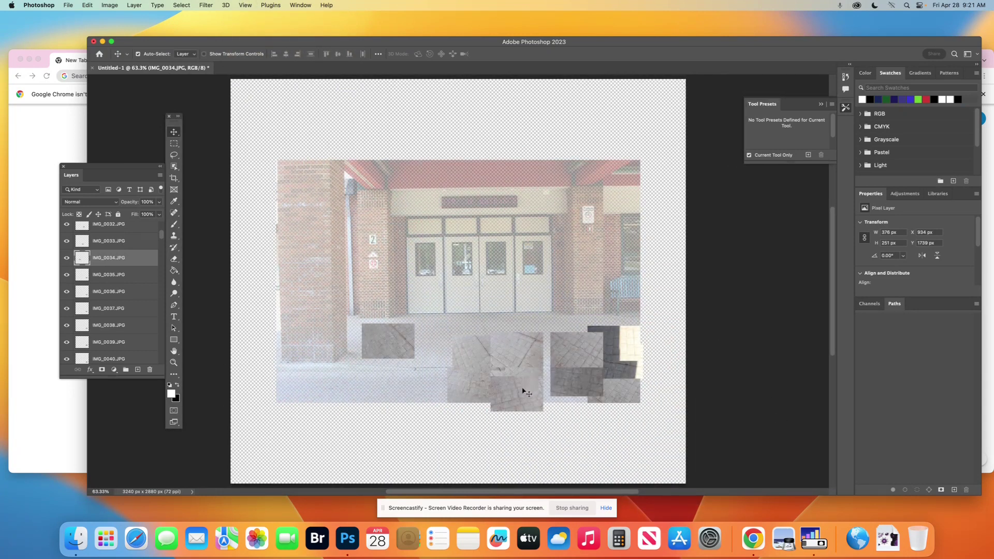
pyautogui.moveTo(523, 393); pyautogui.dragTo(504, 399)
pyautogui.moveTo(583, 384); pyautogui.dragTo(550, 401)
pyautogui.moveTo(569, 357); pyautogui.dragTo(545, 367)
pyautogui.moveTo(476, 383); pyautogui.dragTo(468, 359)
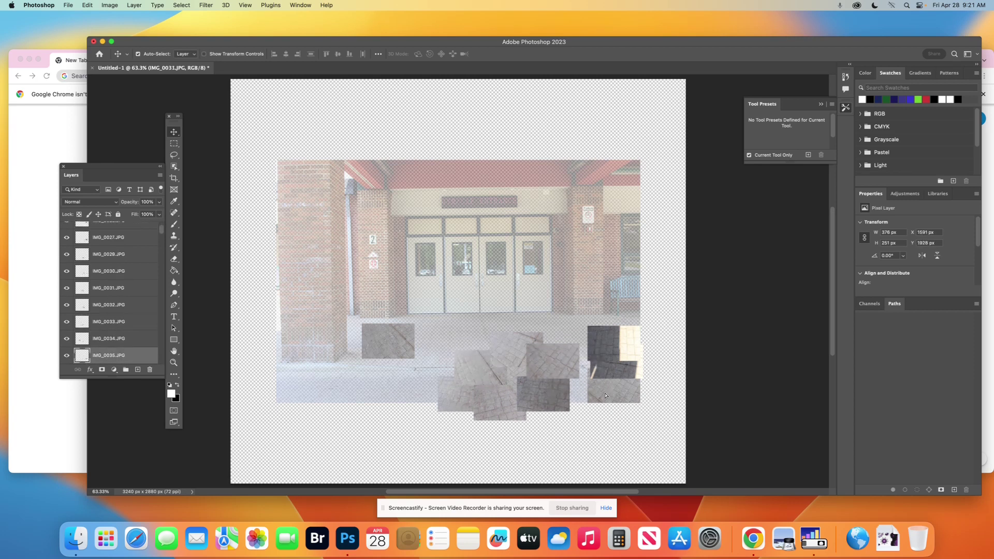